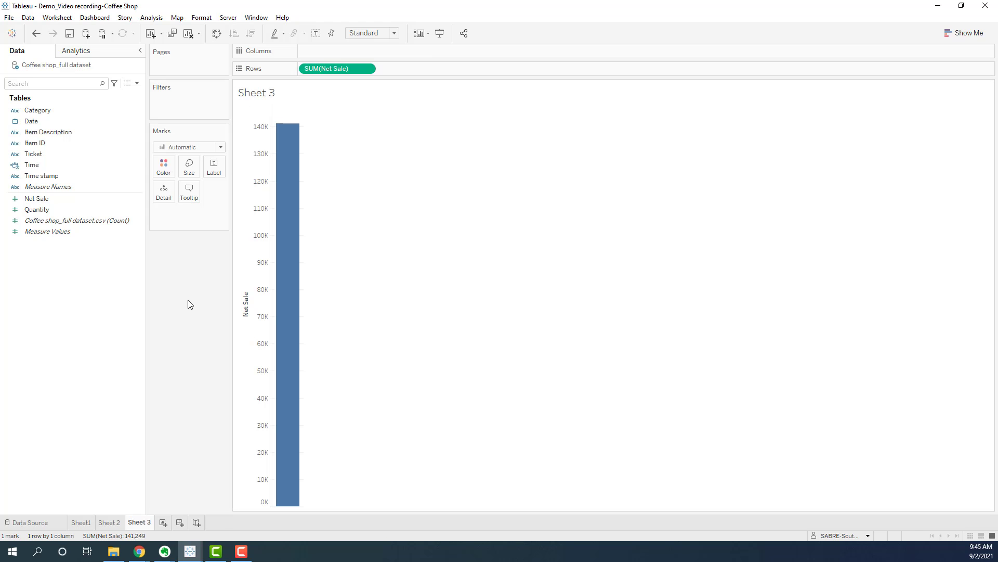
Break Net Sale down by Item Description and swap rows and columns to get horizontal bars.
drag(64, 132, 345, 49)
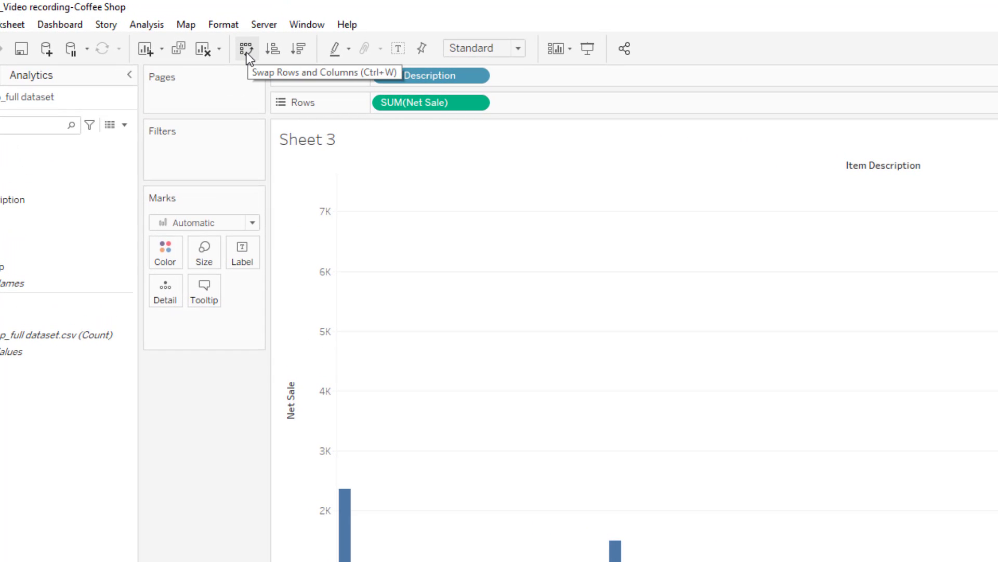
click(246, 50)
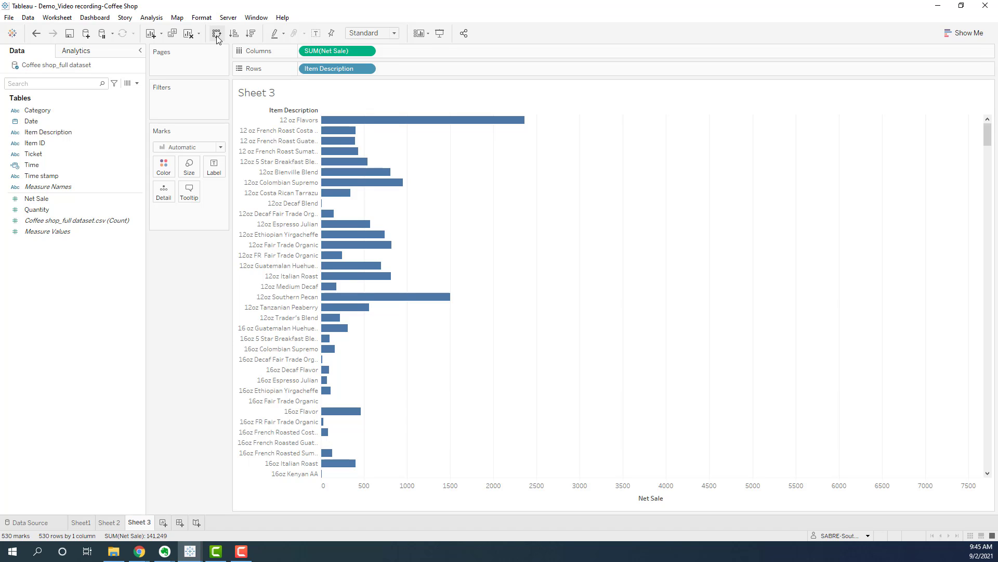
Cycle the Net Sale axis sort through descending, ascending and unsorted, returning to descending.
click(651, 111)
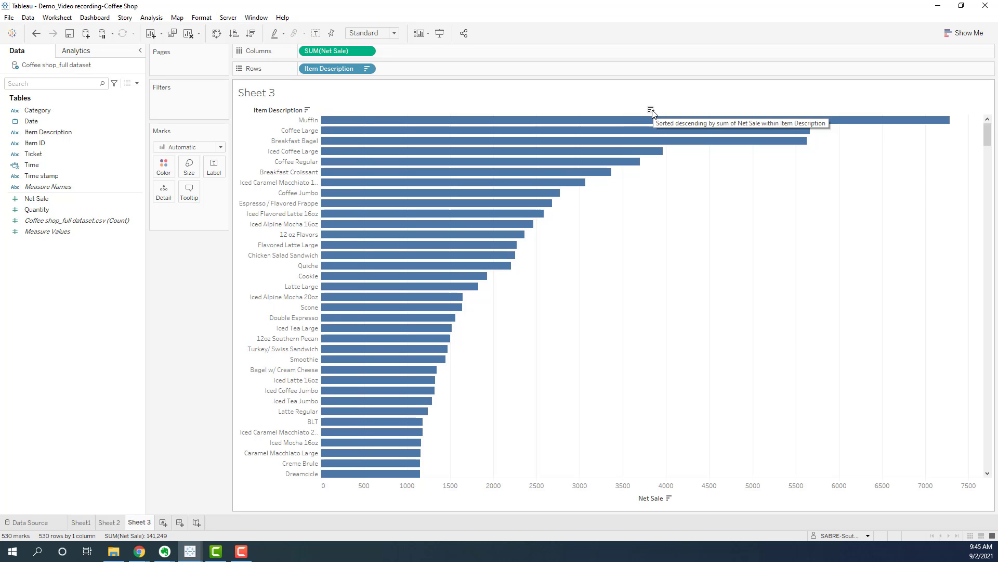
click(652, 110)
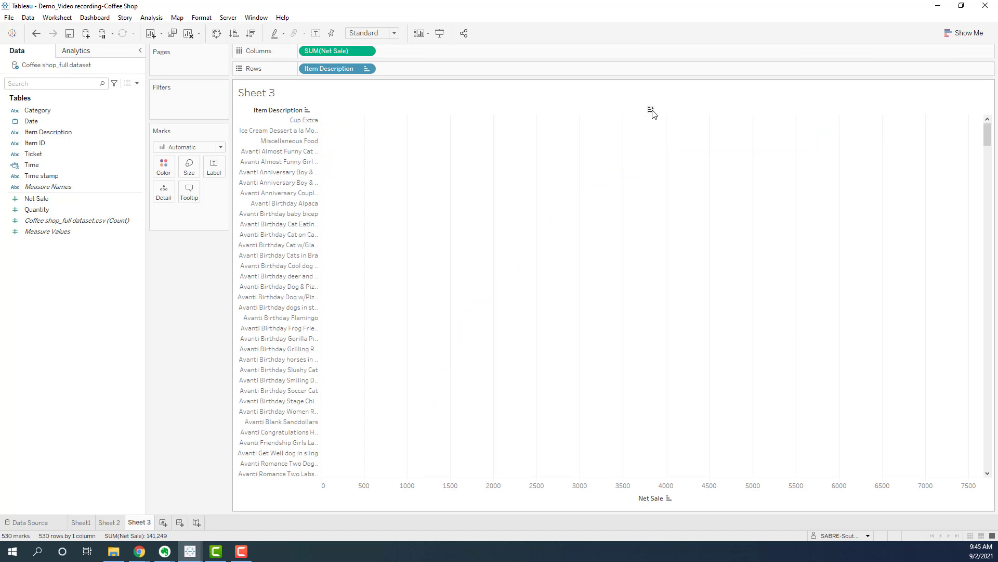
mouse_move(988, 134)
mouse_down()
mouse_move(986, 223)
mouse_move(965, 306)
mouse_move(988, 373)
mouse_move(987, 457)
mouse_move(988, 130)
mouse_up()
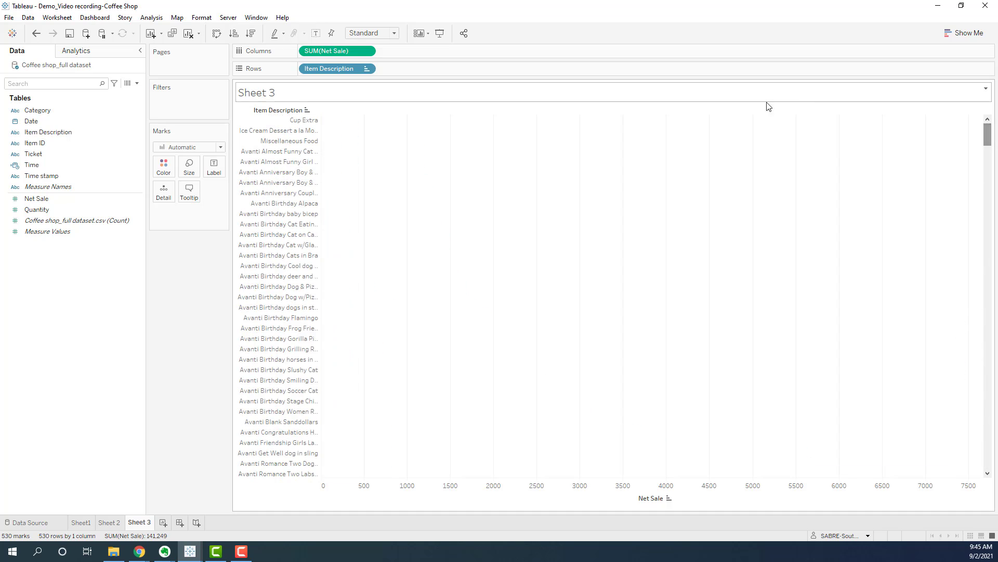
click(651, 111)
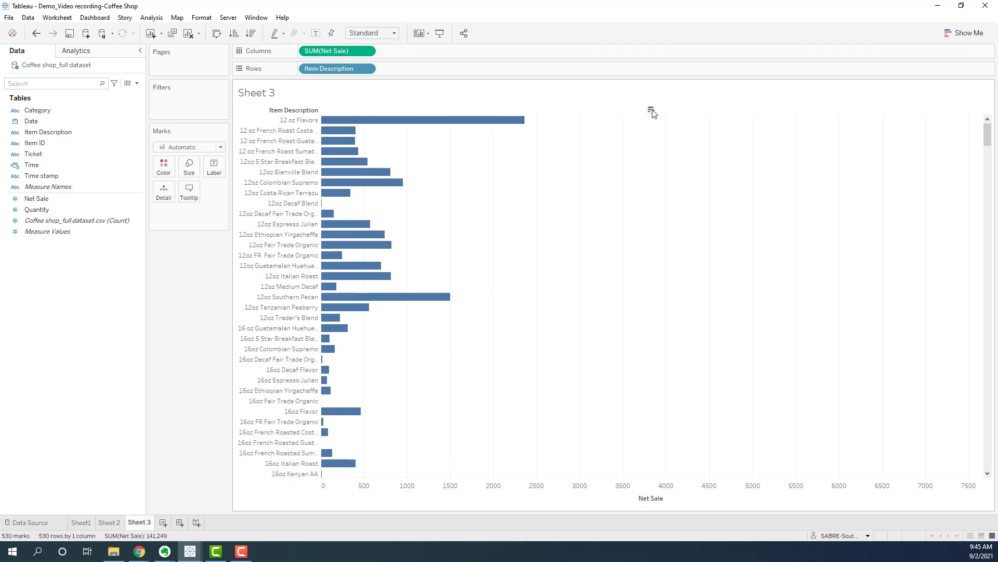
click(652, 111)
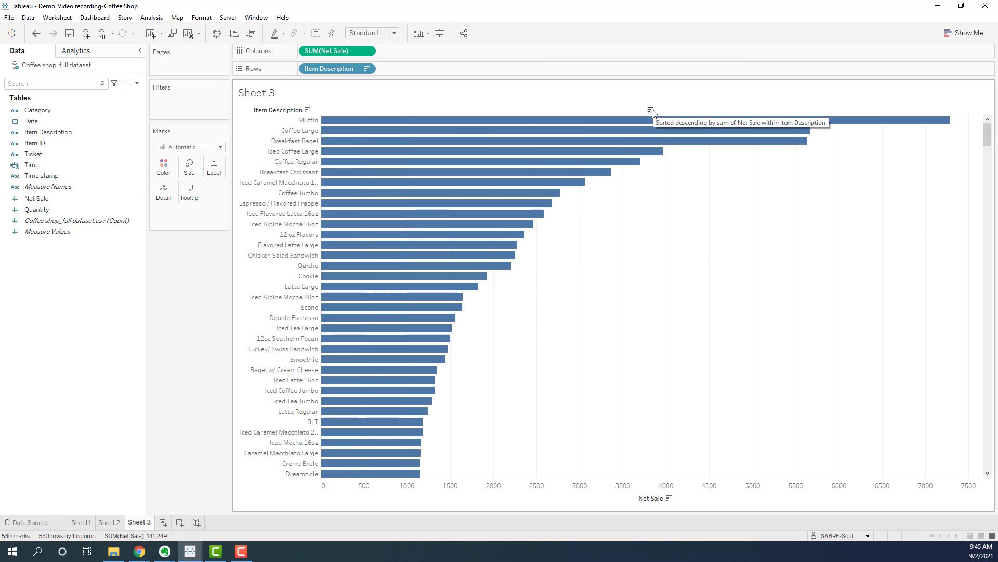
Clear the Item Description sort and try data source order in descending and ascending directions.
click(368, 70)
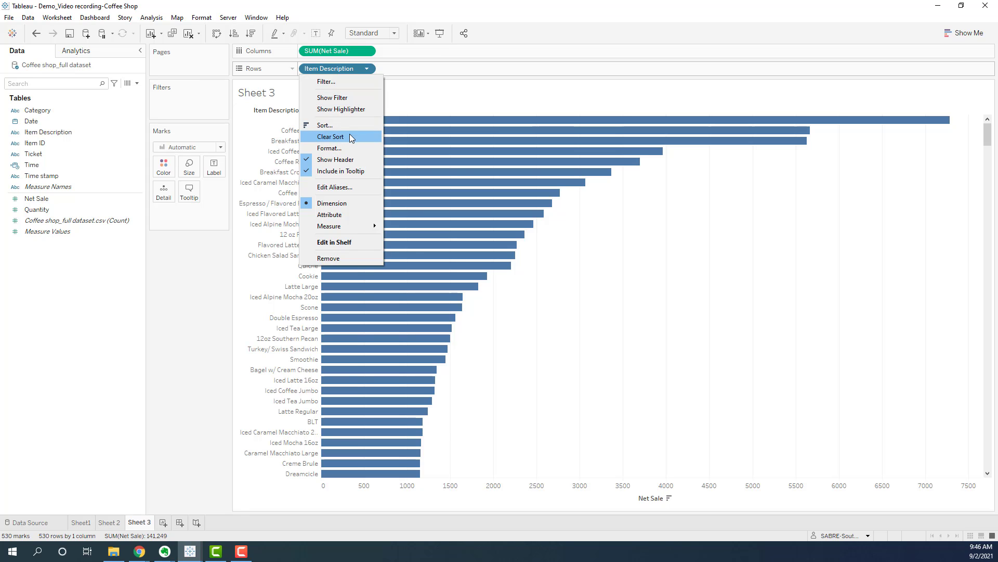
click(351, 137)
click(367, 69)
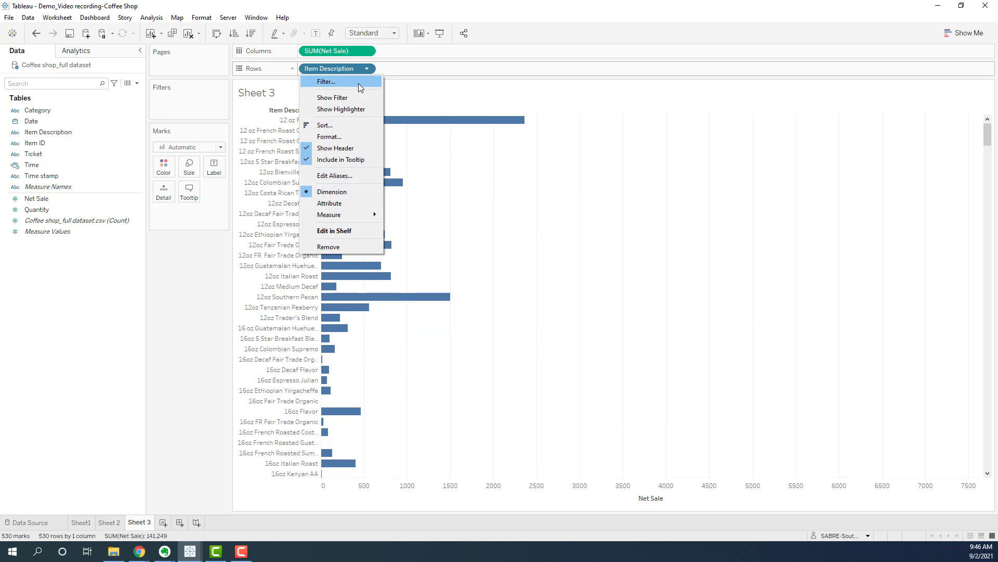
click(357, 126)
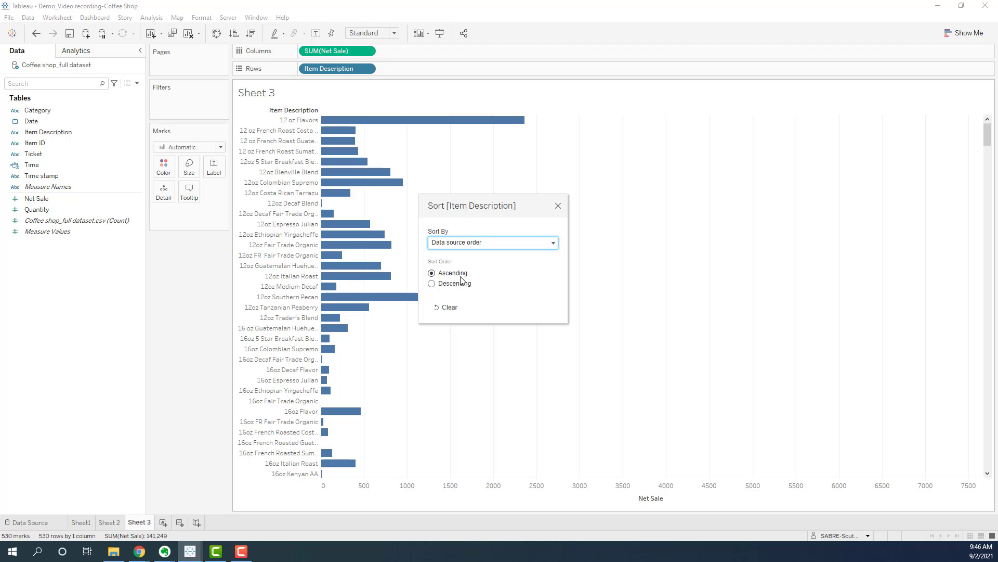
click(456, 288)
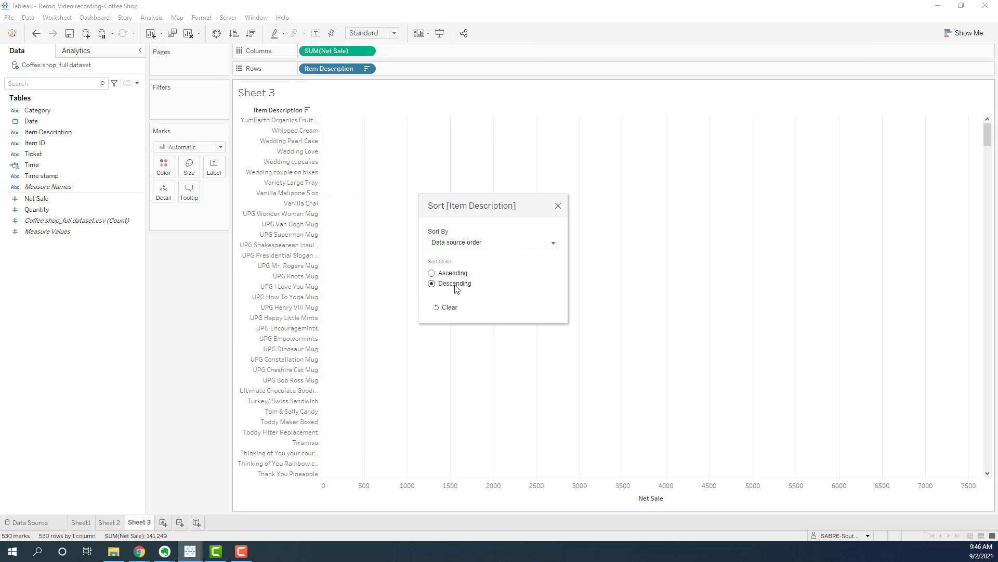
click(452, 274)
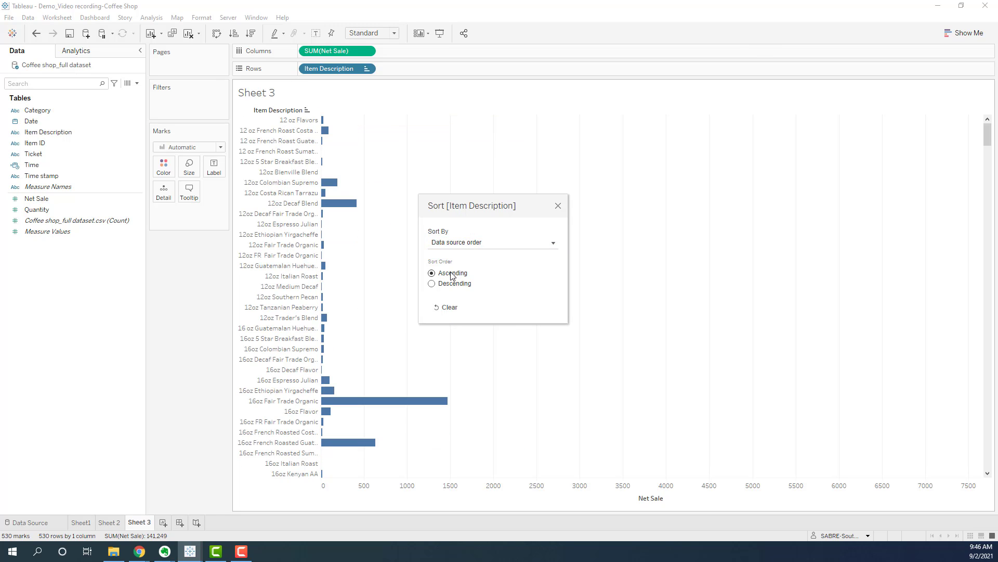
click(558, 206)
Sort the Item Description bars by Net Sale in descending order.
click(651, 109)
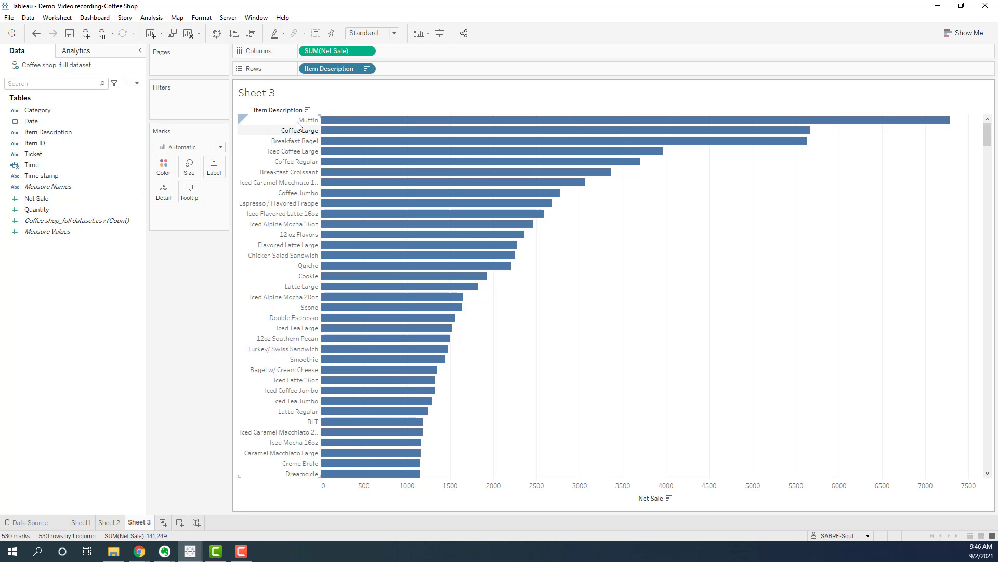
drag(988, 147, 993, 126)
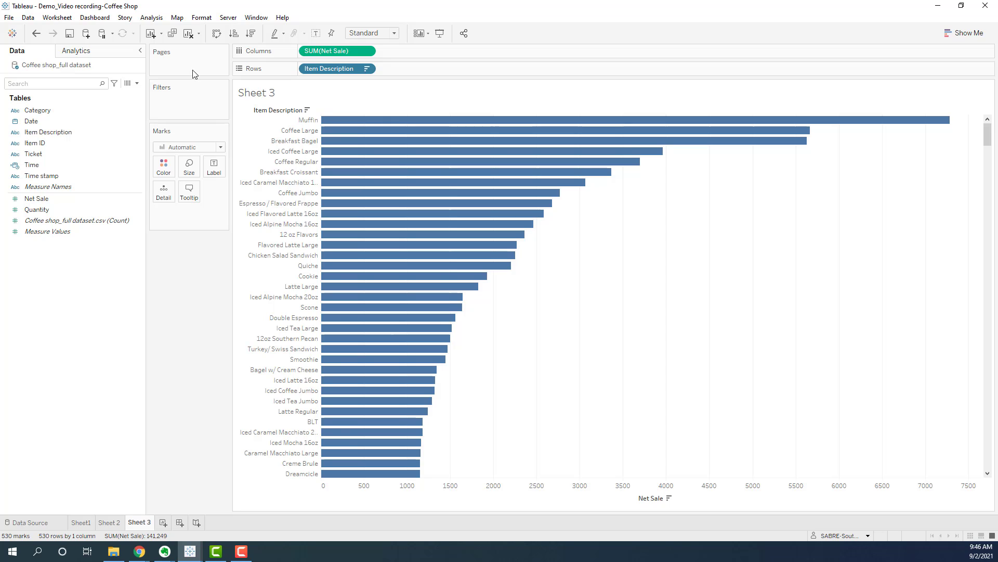
Examine the Category column's values in the data source and return to Sheet 3.
click(46, 113)
drag(48, 117, 103, 118)
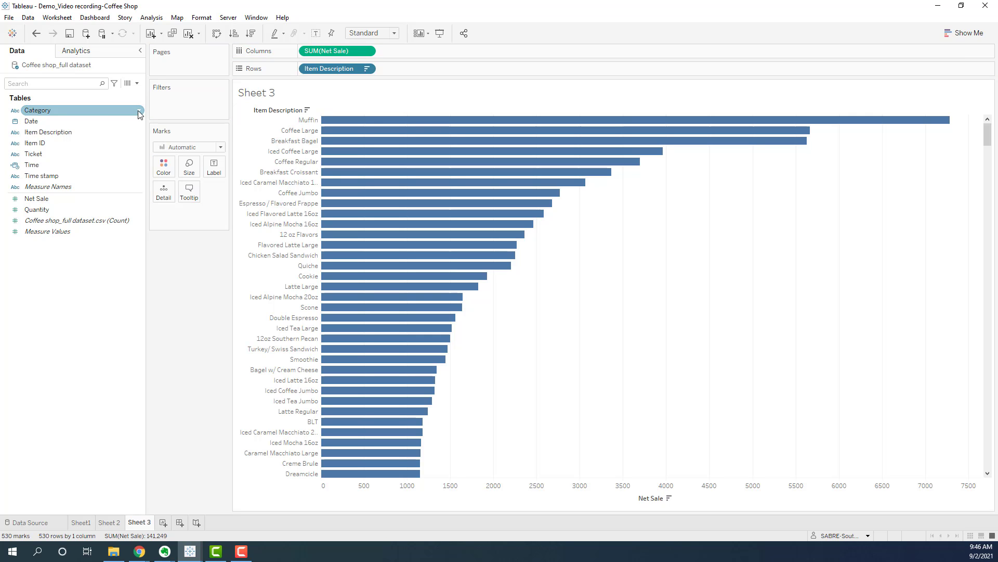
click(30, 522)
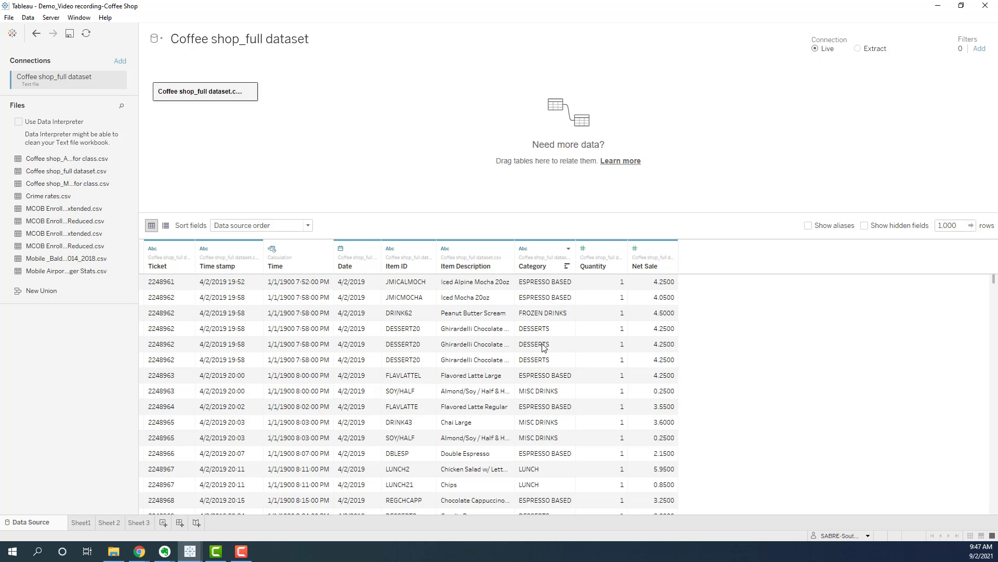
scroll(540, 387, down, 1)
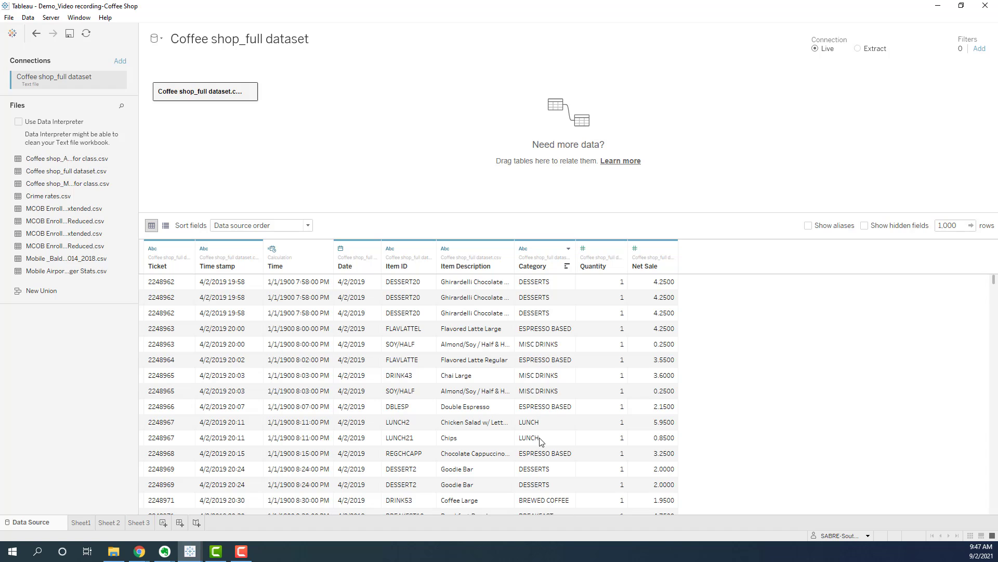
click(146, 525)
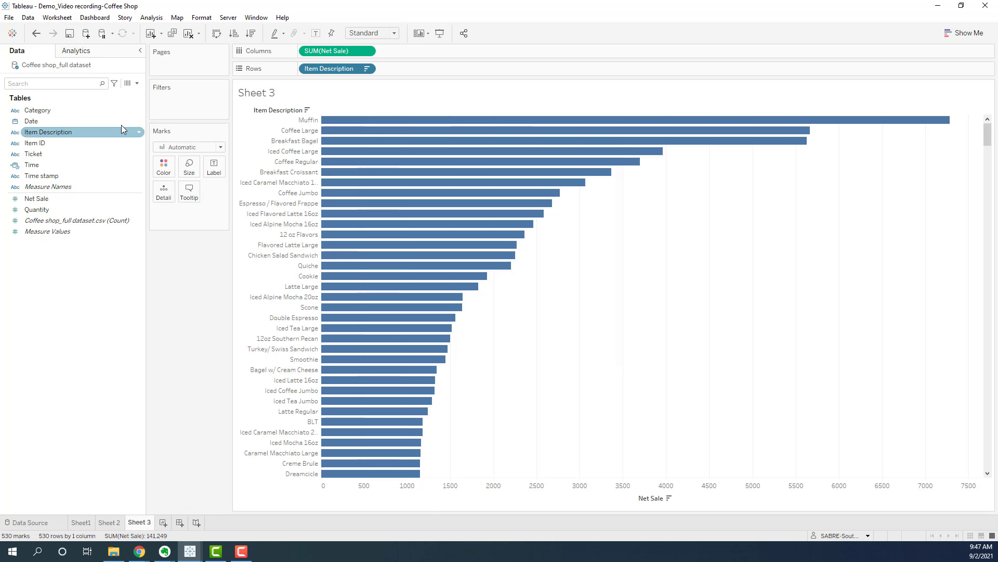
Add a filter on Category that keeps only DESSERTS.
click(73, 111)
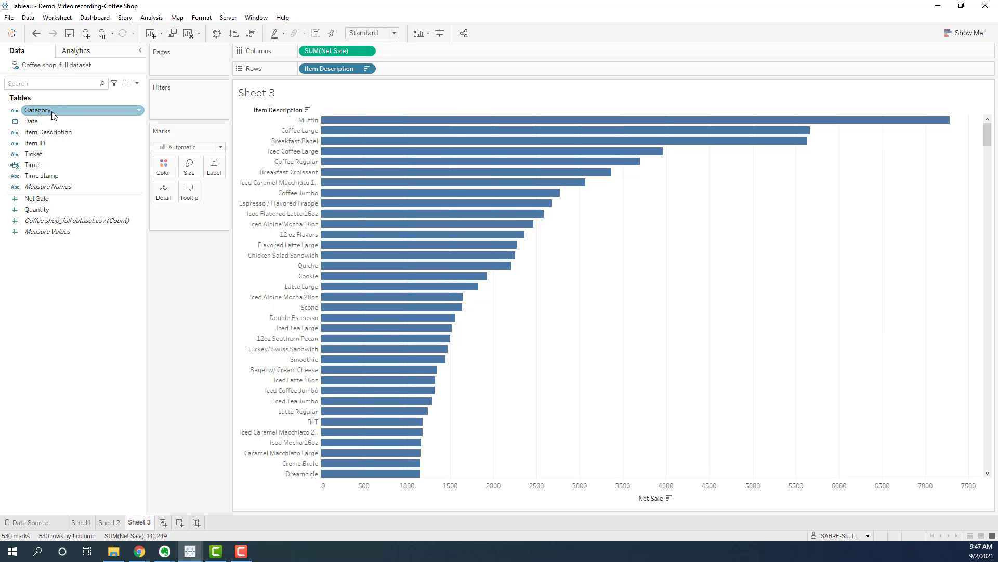
drag(64, 111, 193, 103)
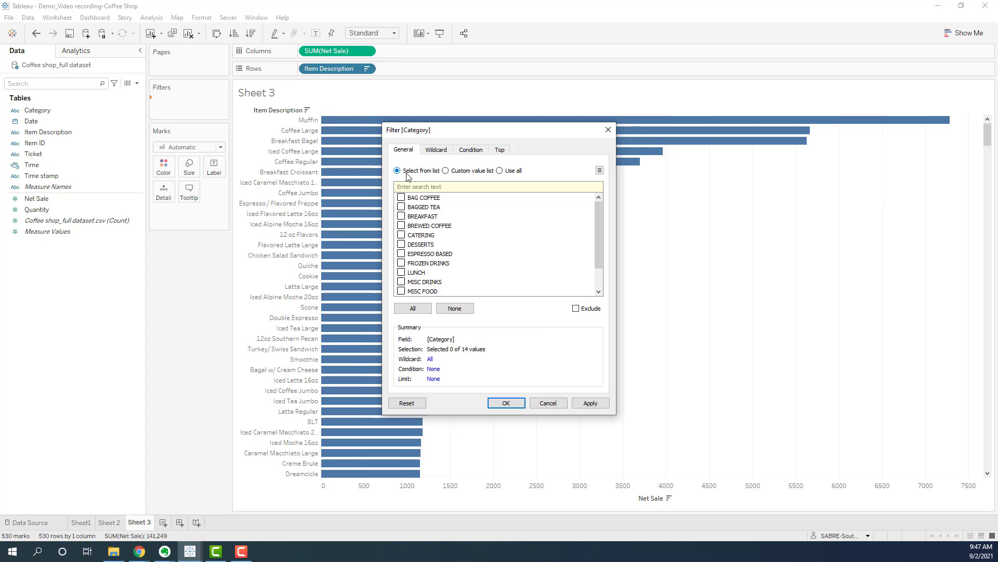
click(419, 311)
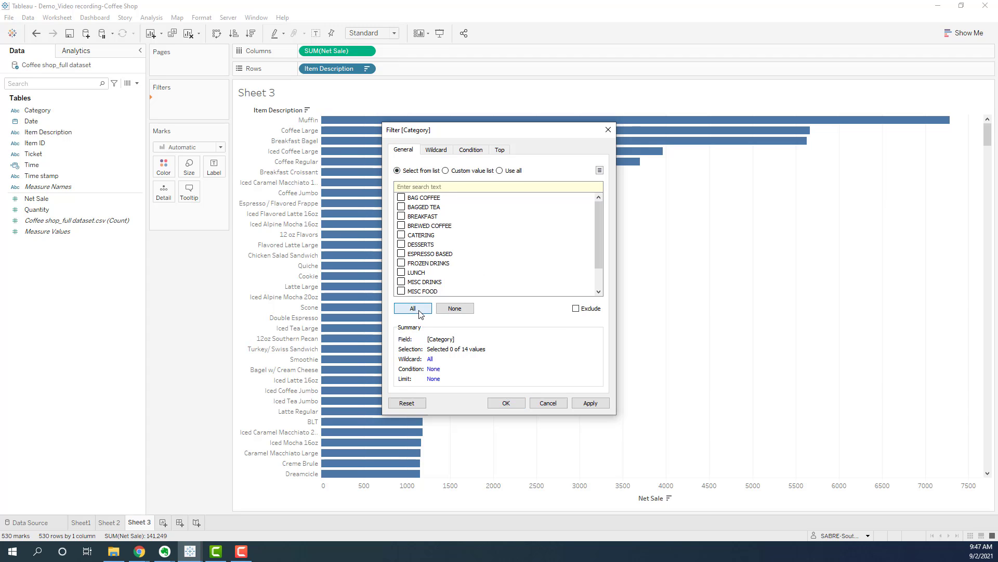
click(461, 312)
click(402, 245)
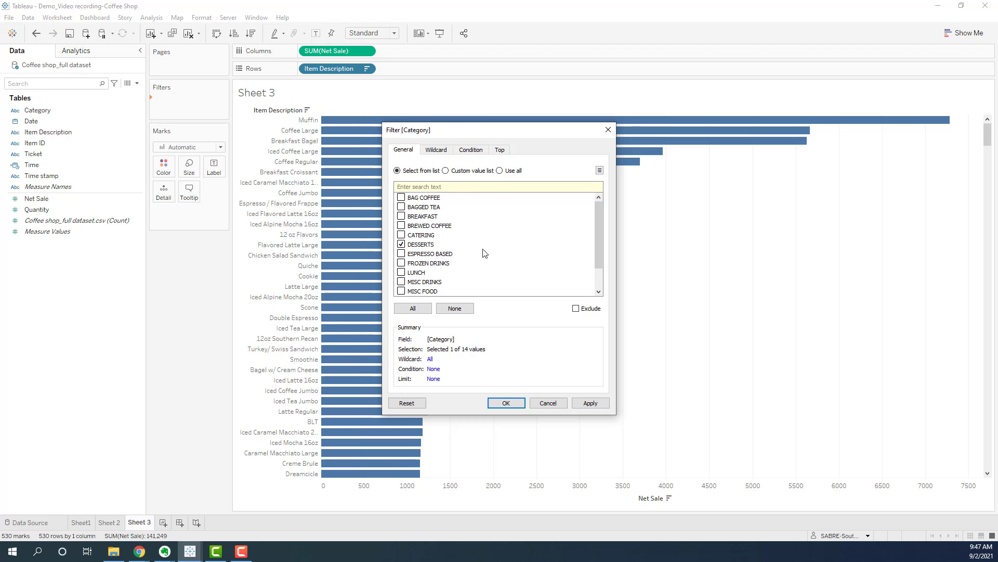
click(507, 403)
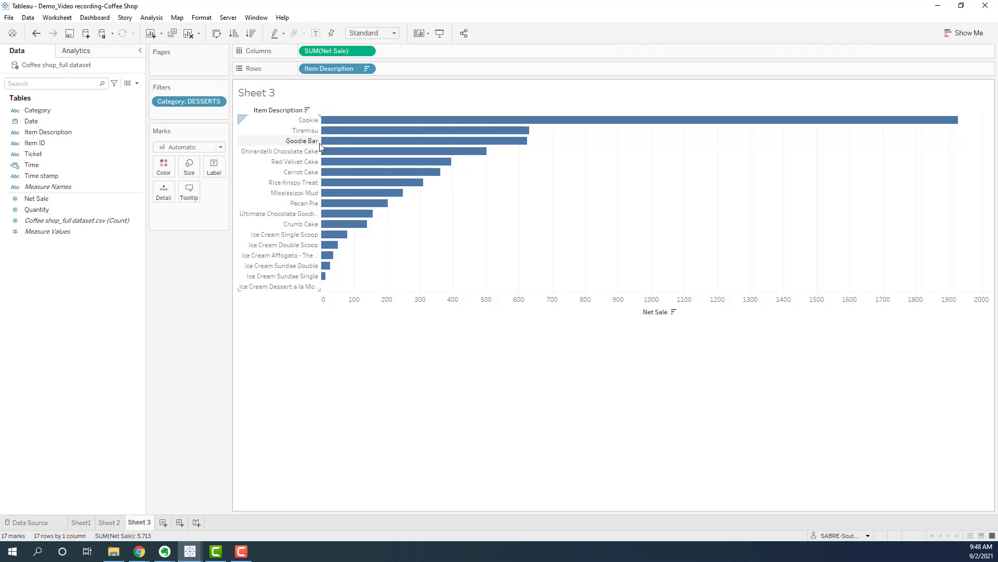
Widen the Item Description label column so the full item names fit.
drag(320, 141, 400, 141)
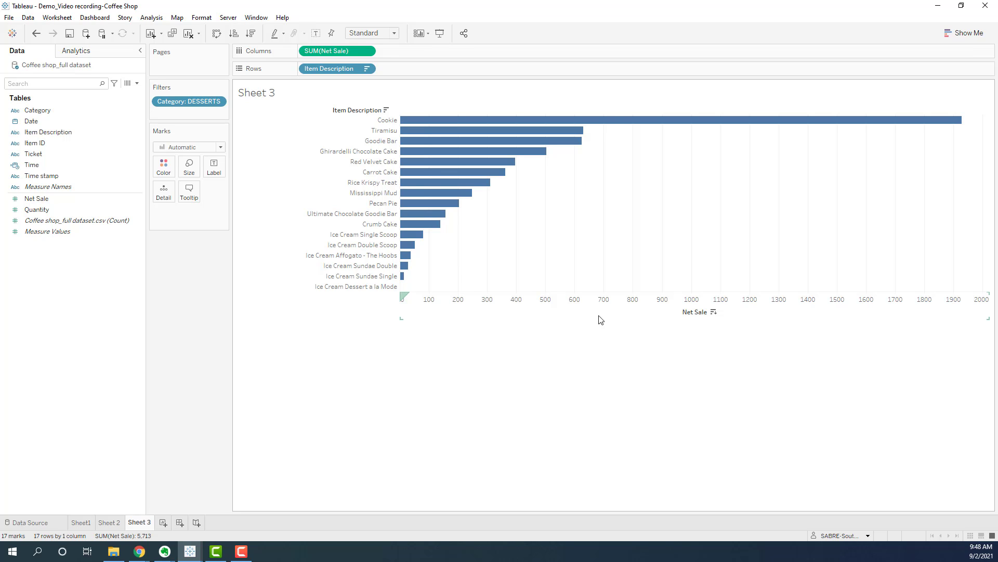
mouse_move(409, 126)
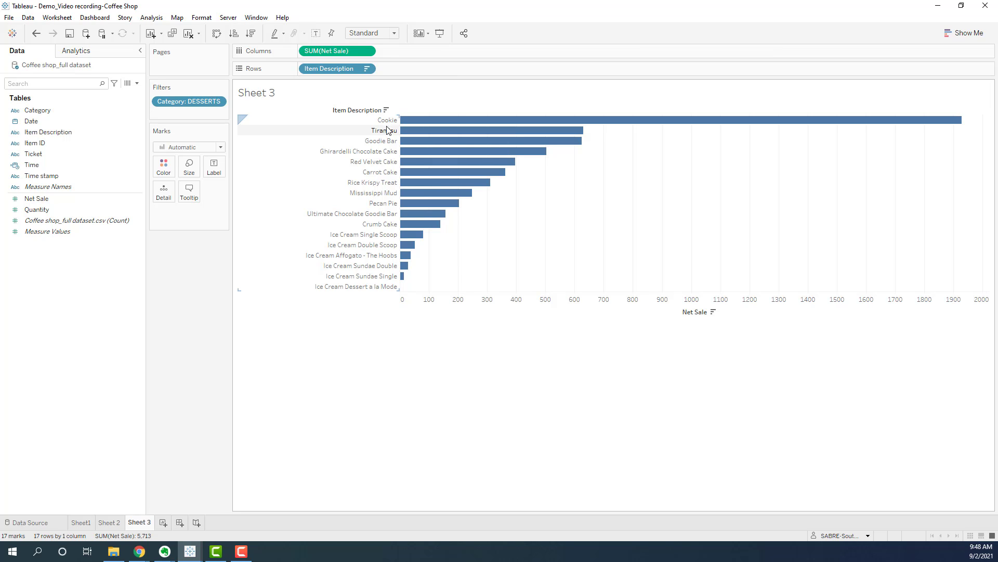
mouse_move(714, 123)
Edit the Category filter to deselect DESSERTS and keep only BREAKFAST.
click(218, 102)
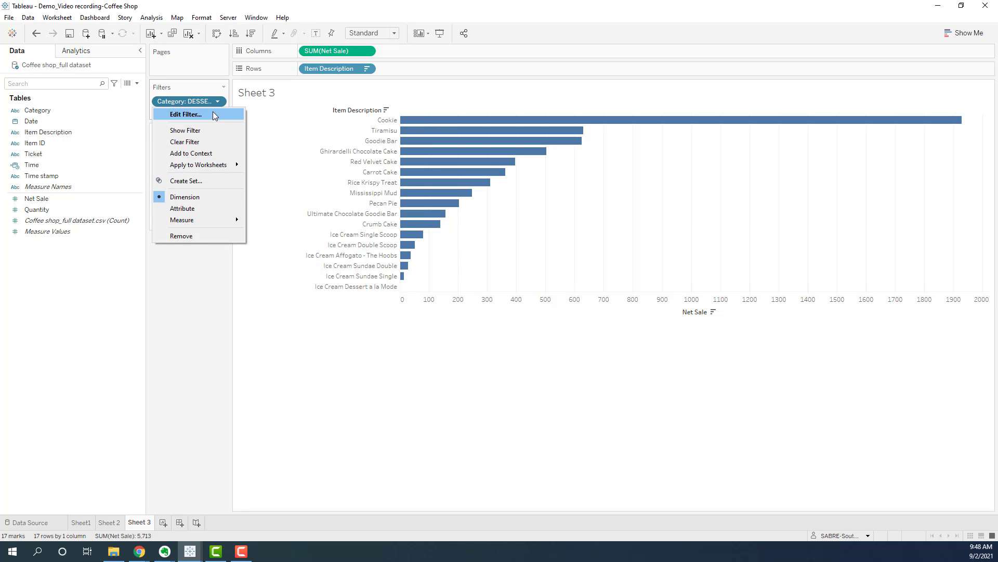
click(213, 111)
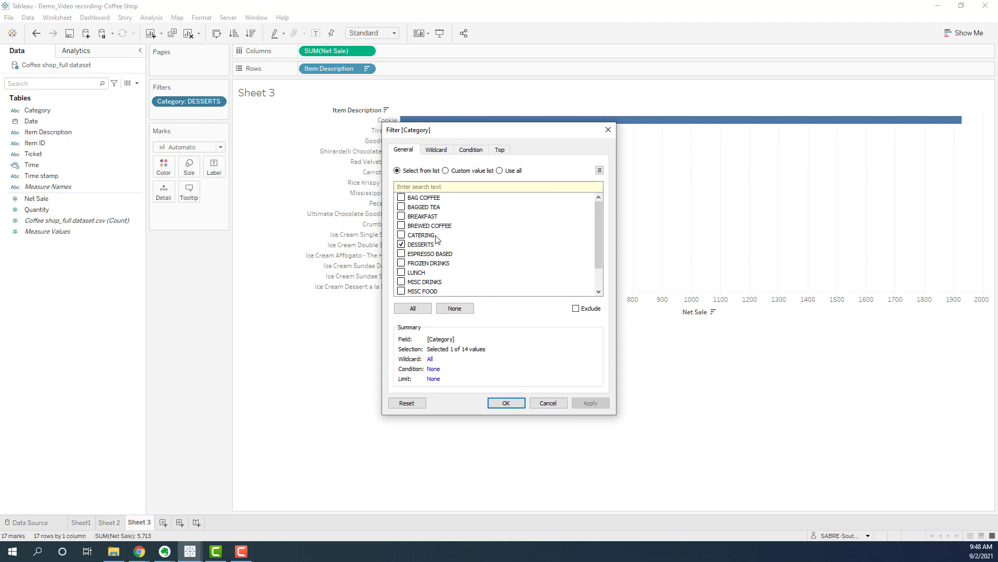
click(401, 245)
click(409, 217)
click(506, 403)
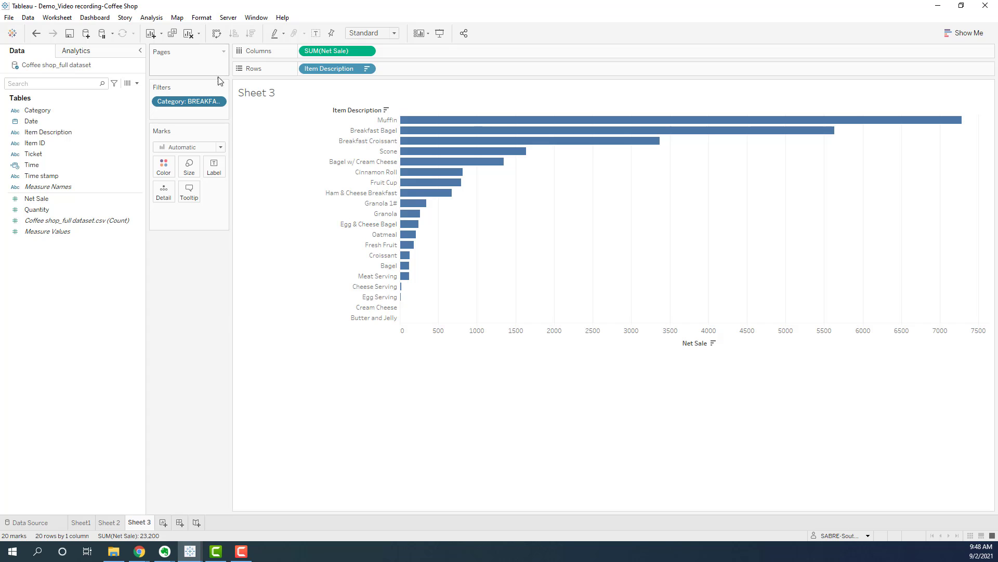
Remove the Category filter from the sheet.
click(218, 102)
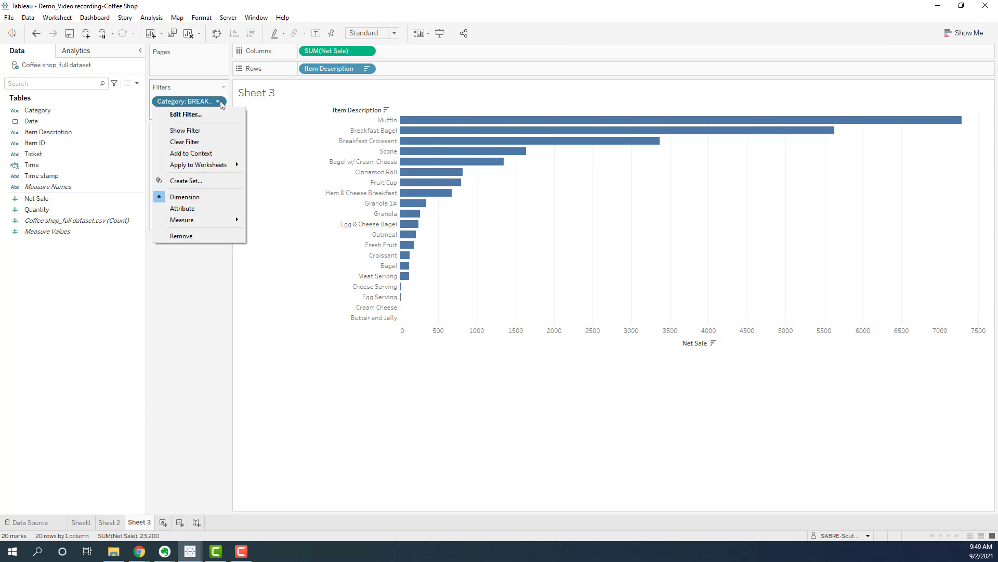
click(192, 142)
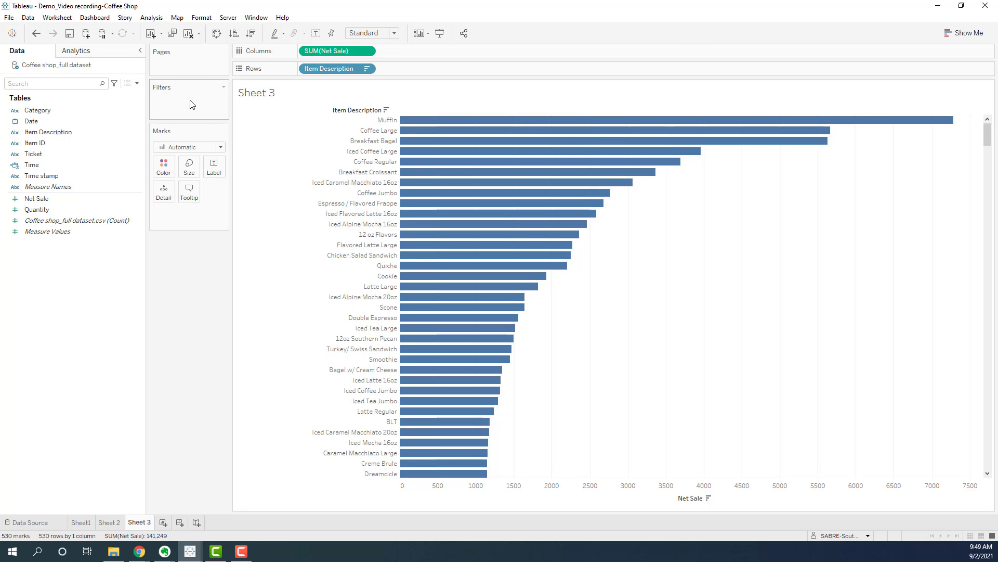
Filter the chart by Category with only BREAKFAST selected.
click(141, 115)
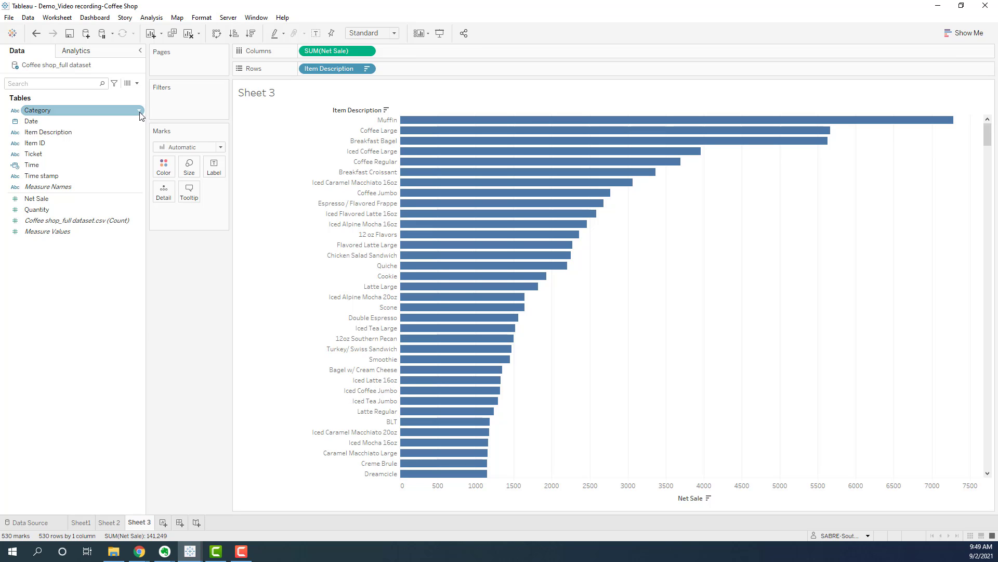
click(140, 114)
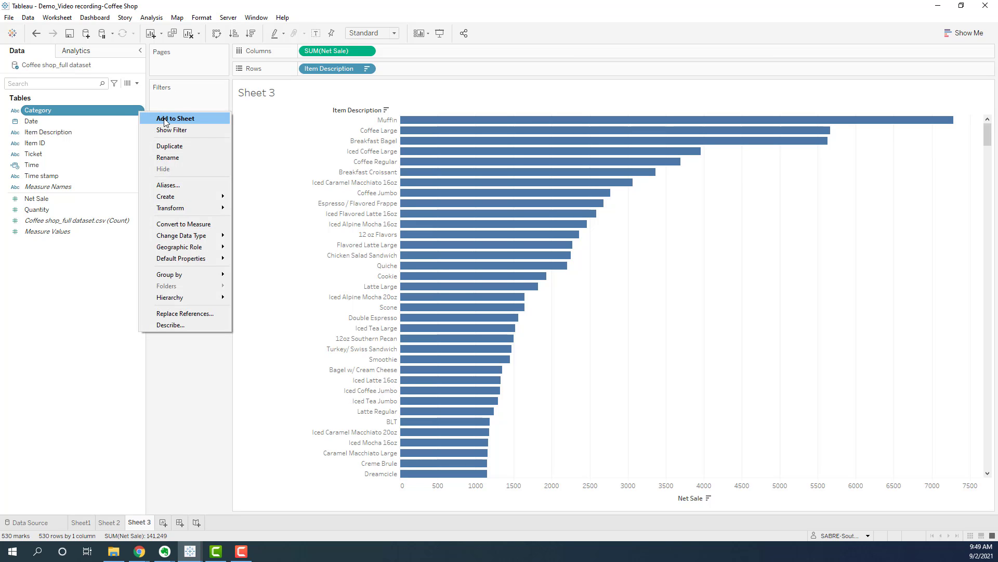
drag(110, 108, 202, 113)
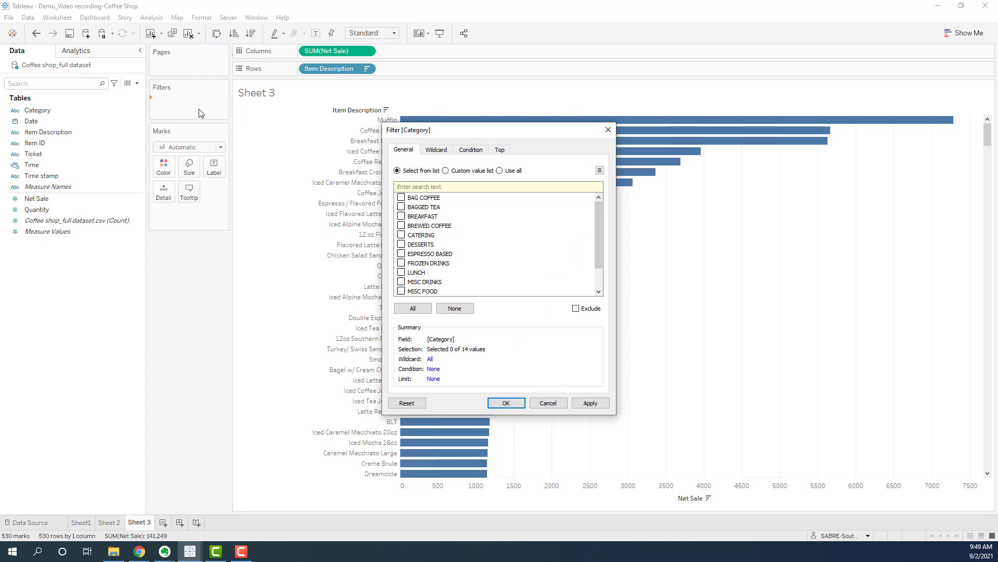
click(401, 217)
click(505, 403)
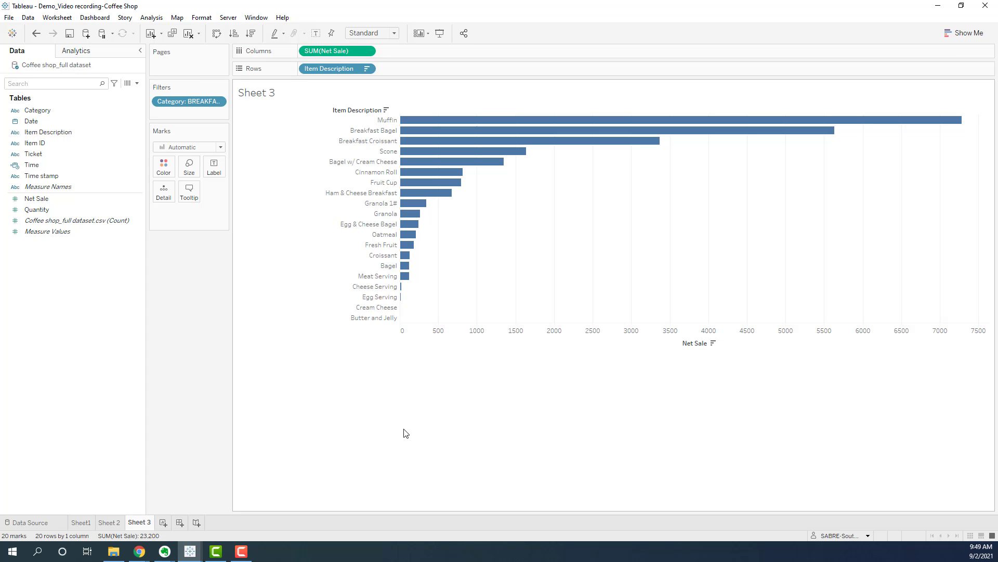
Show the interactive Category filter control for the chart.
click(218, 102)
click(222, 130)
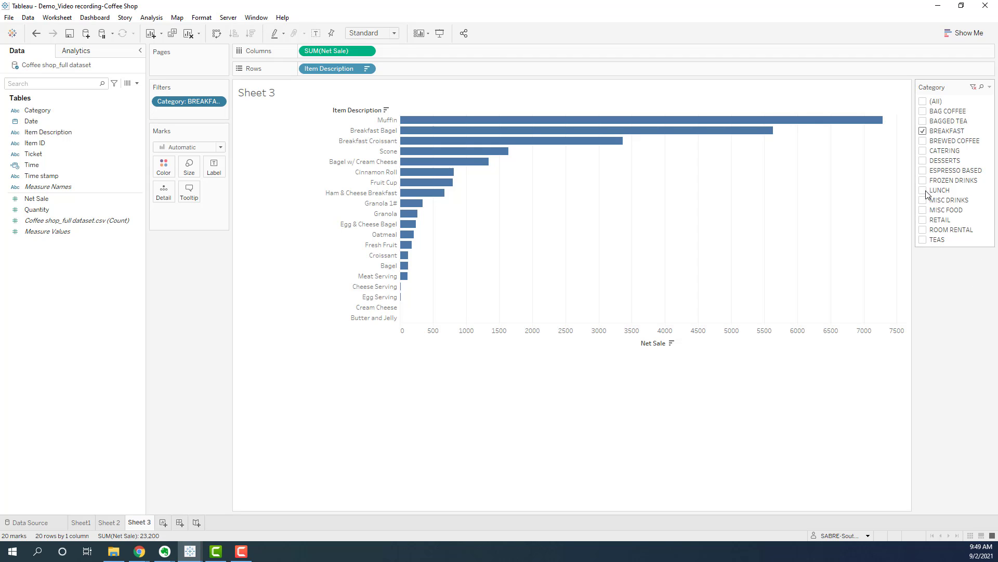
Change the Category filter selection to TEAS, DESSERTS and BAGGED TEA, leaving out BREAKFAST.
click(924, 240)
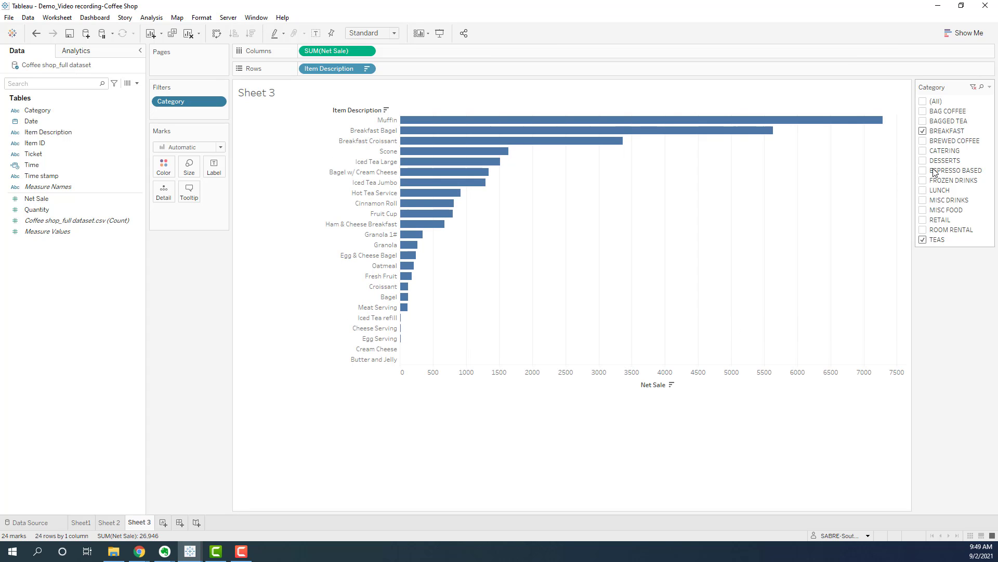
click(923, 132)
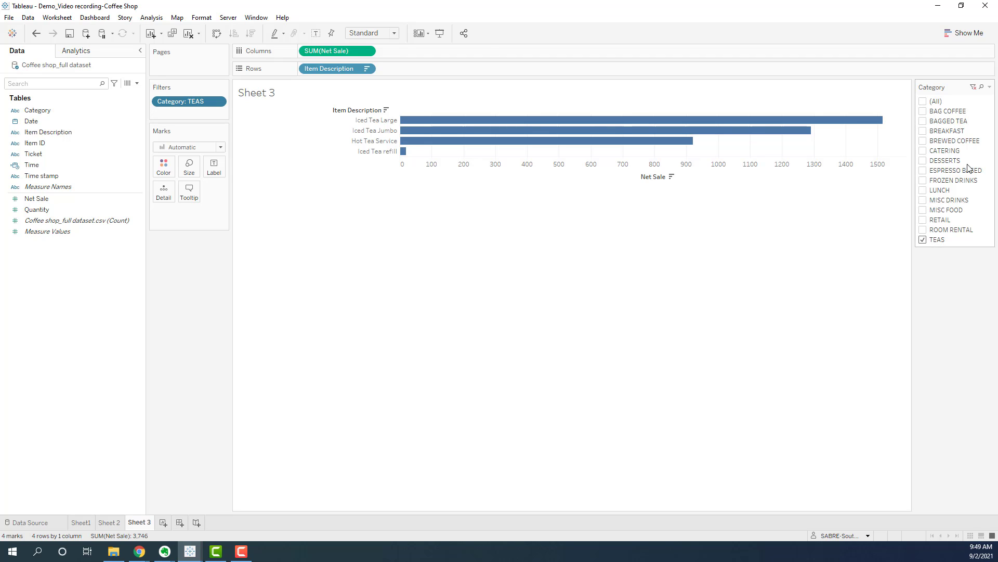
click(924, 160)
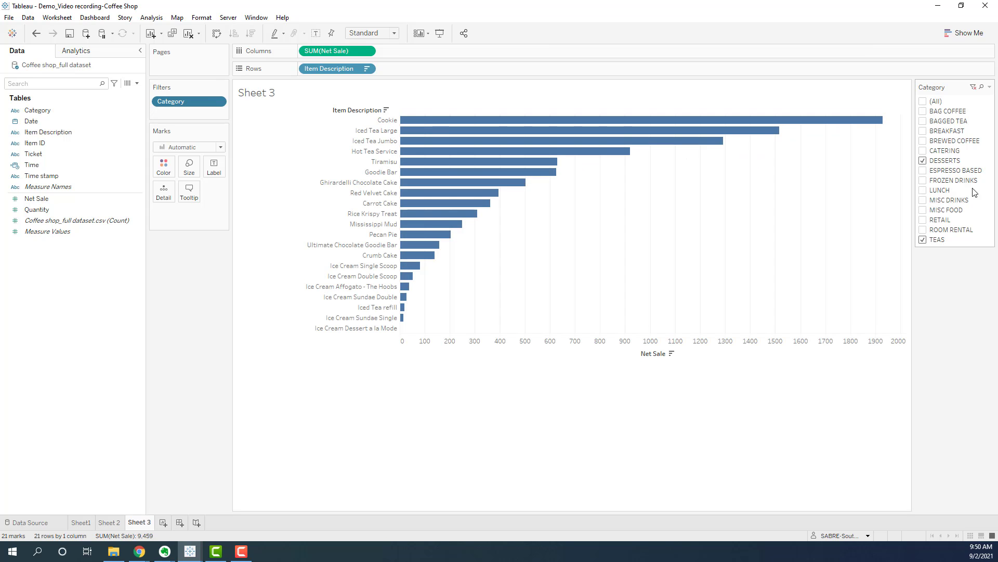
click(924, 122)
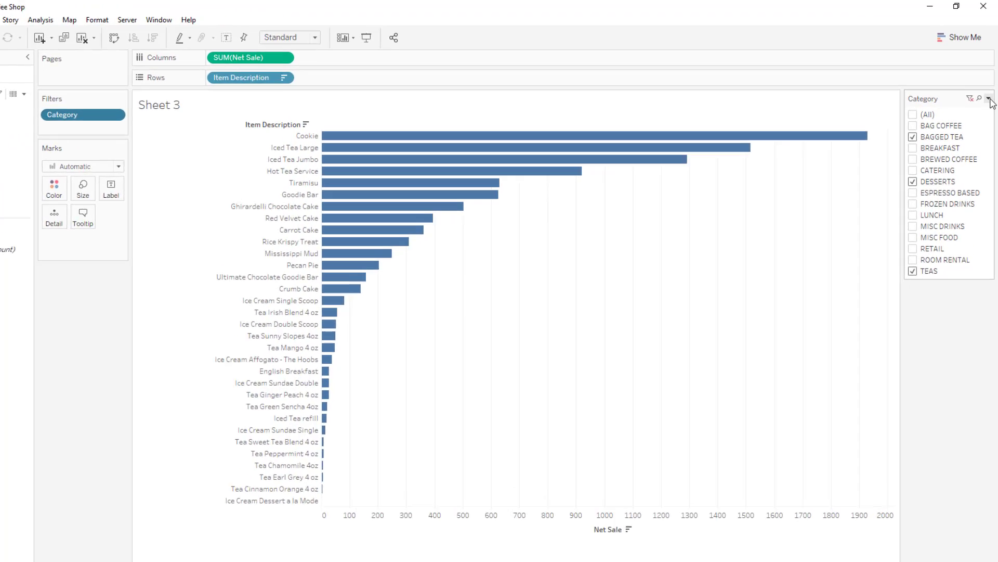
Change the Category filter control to Multiple Values (dropdown) and expand its list of categories.
click(987, 123)
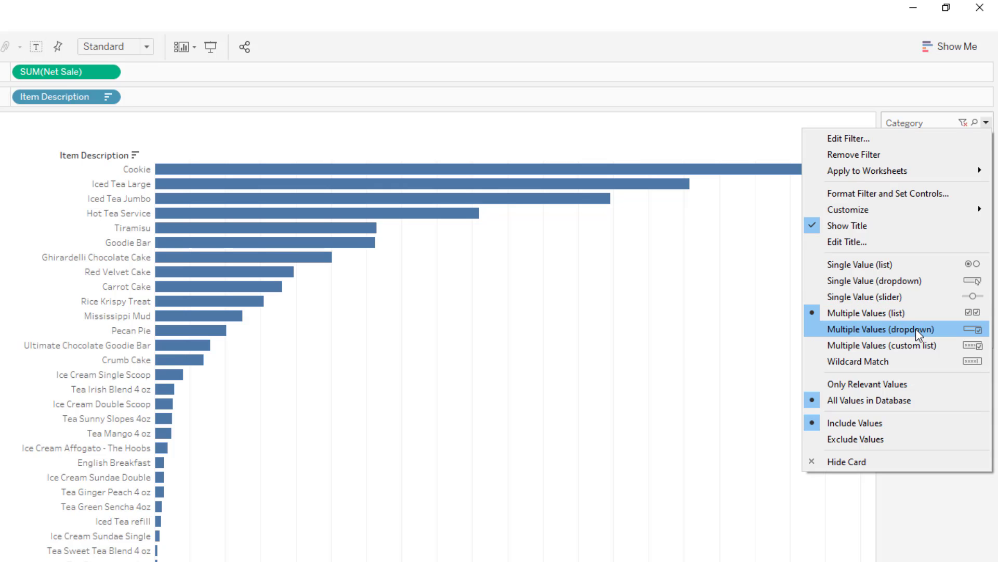
click(930, 332)
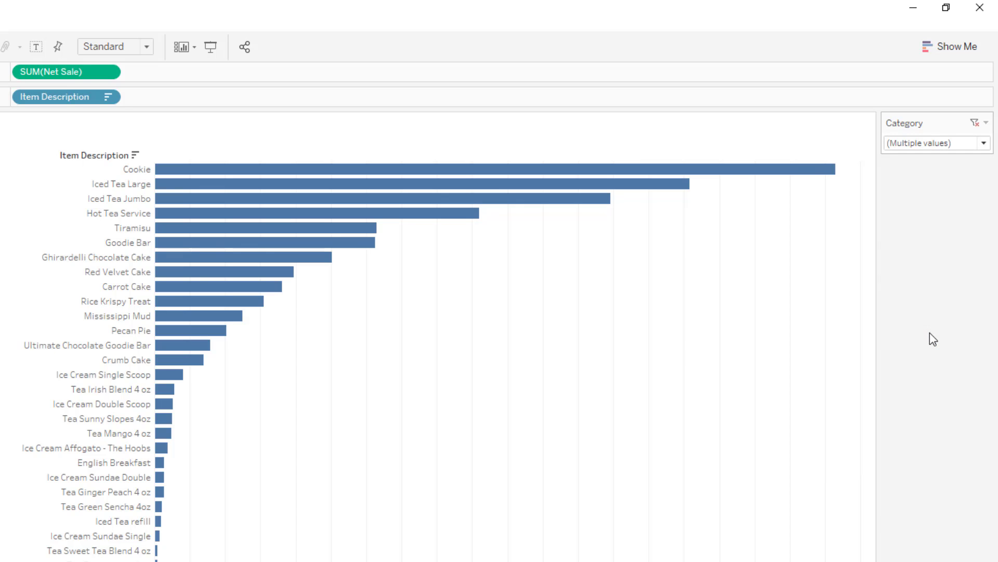
click(985, 145)
click(984, 147)
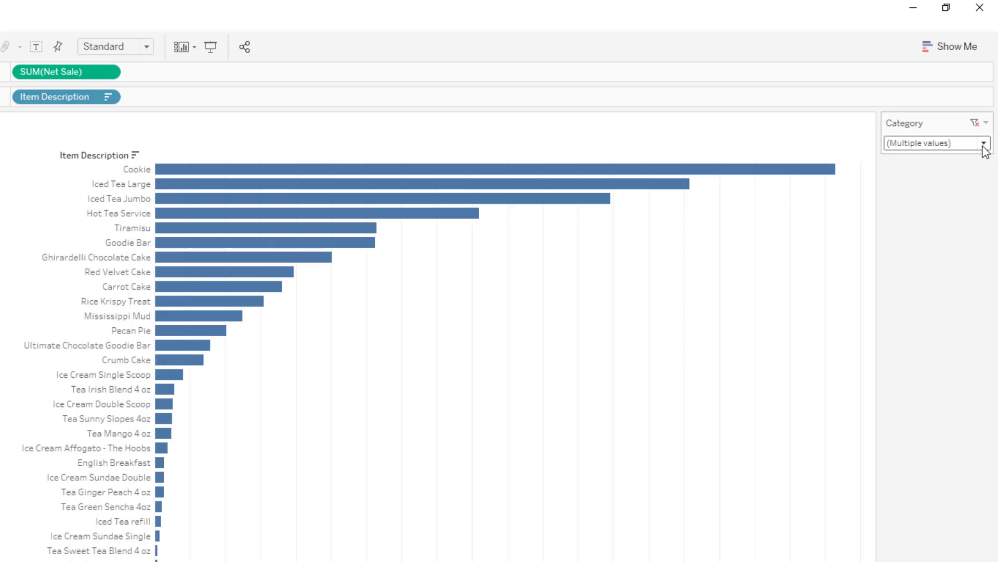
click(984, 146)
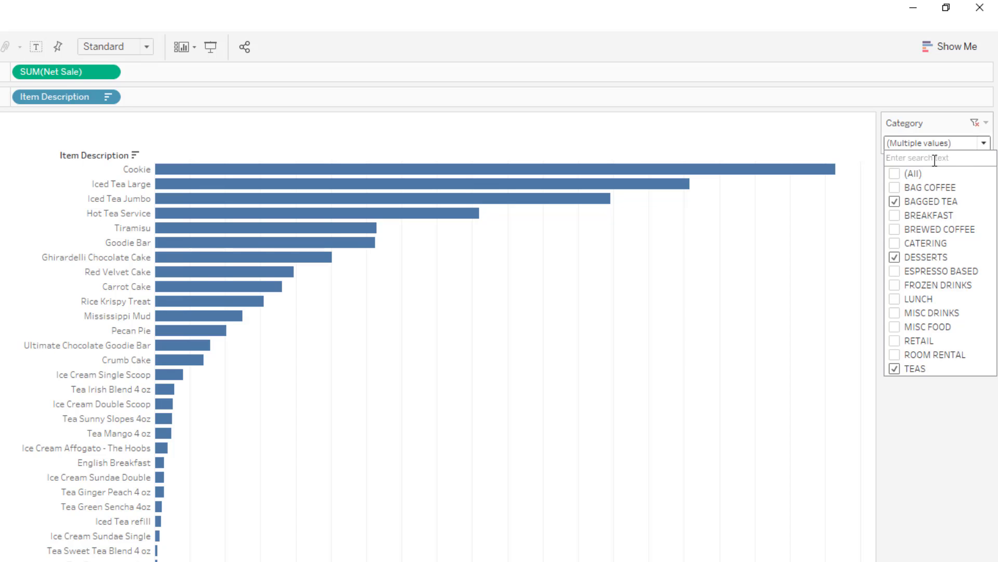
Select all categories in the Category filter, clear them, and choose only BREAKFAST and DESSERTS.
click(900, 174)
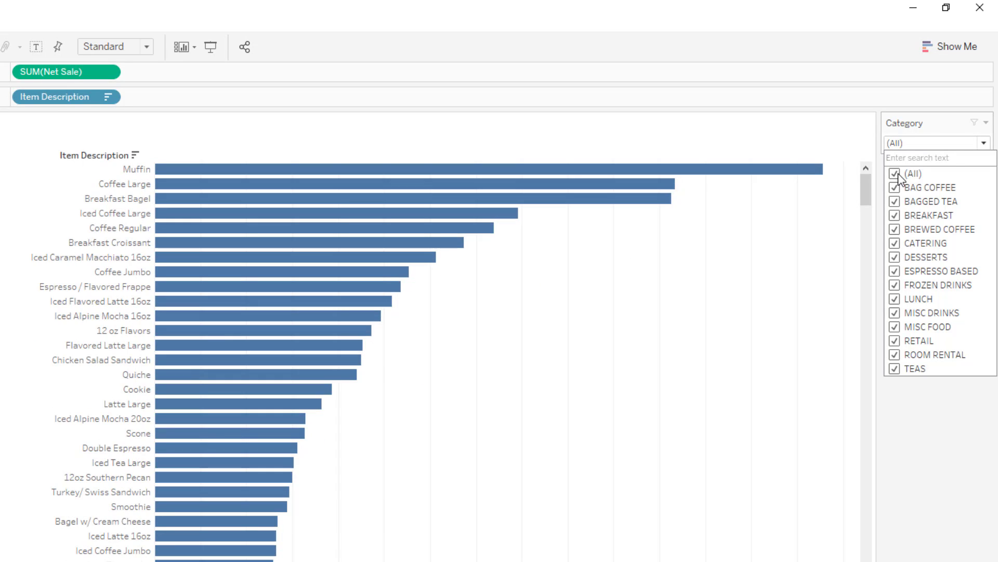
click(895, 174)
click(895, 215)
click(895, 257)
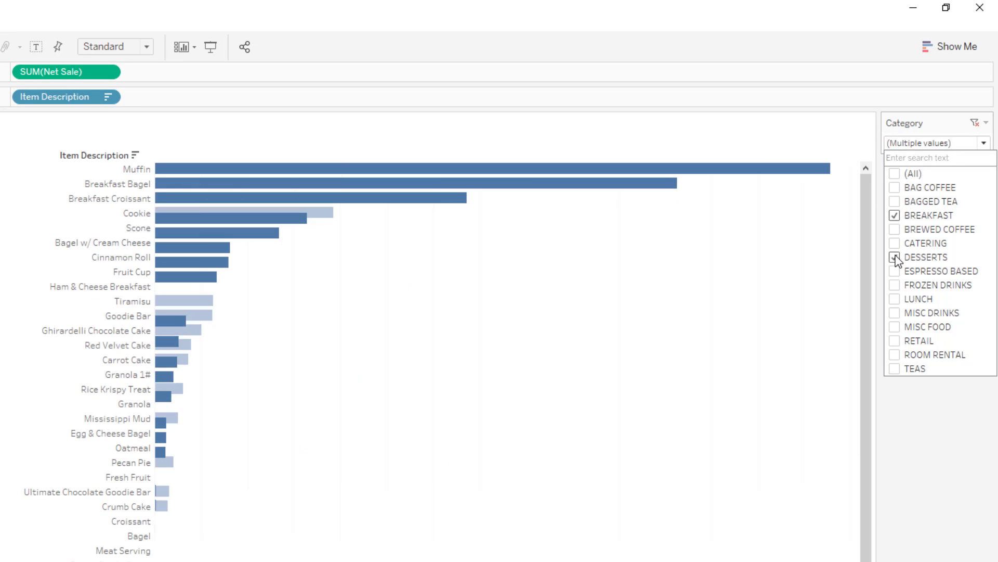
Change the Category filter control to Single Value (list) and switch between individual categories, ending with BREAKFAST selected.
click(986, 123)
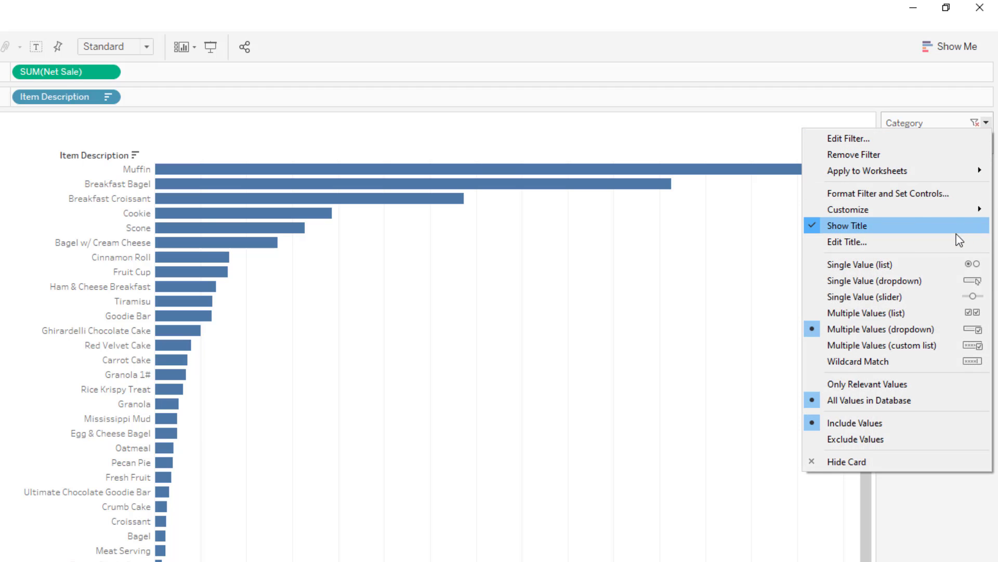
click(935, 266)
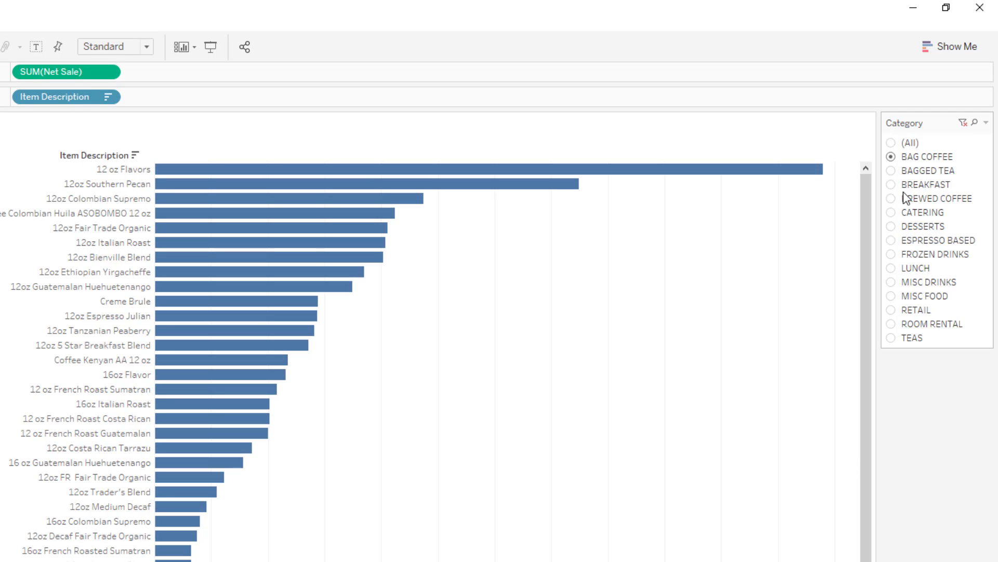
click(893, 185)
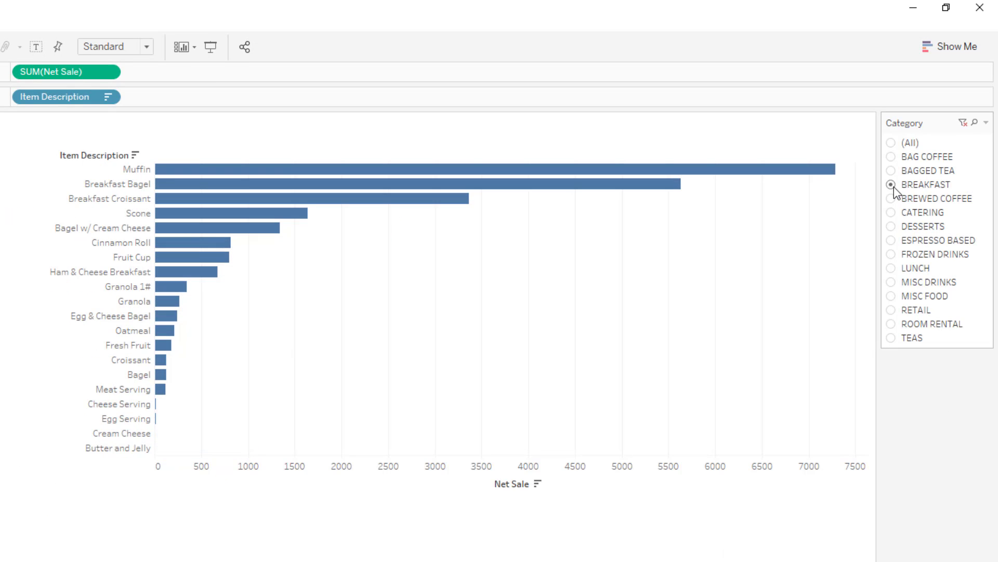
click(893, 226)
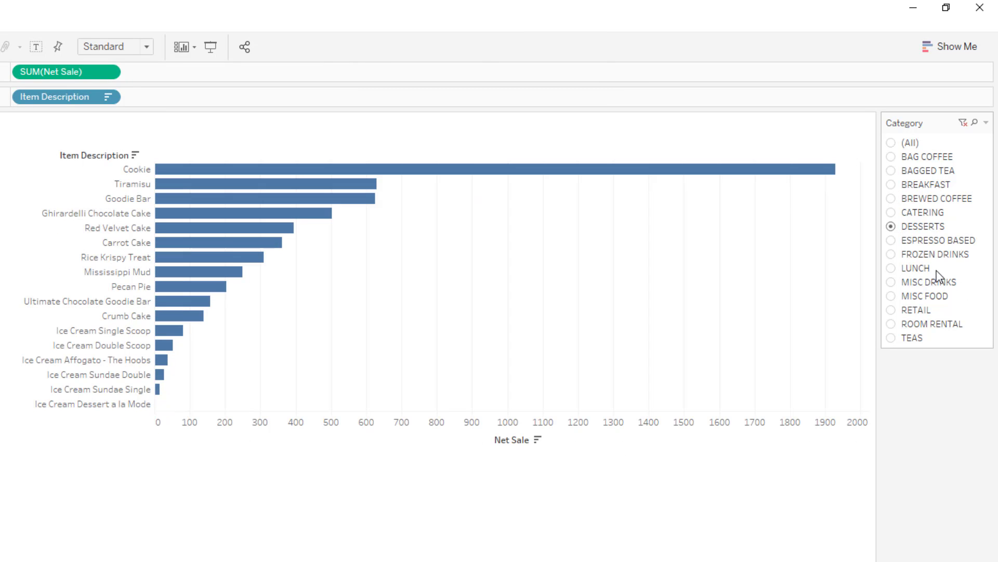
click(892, 199)
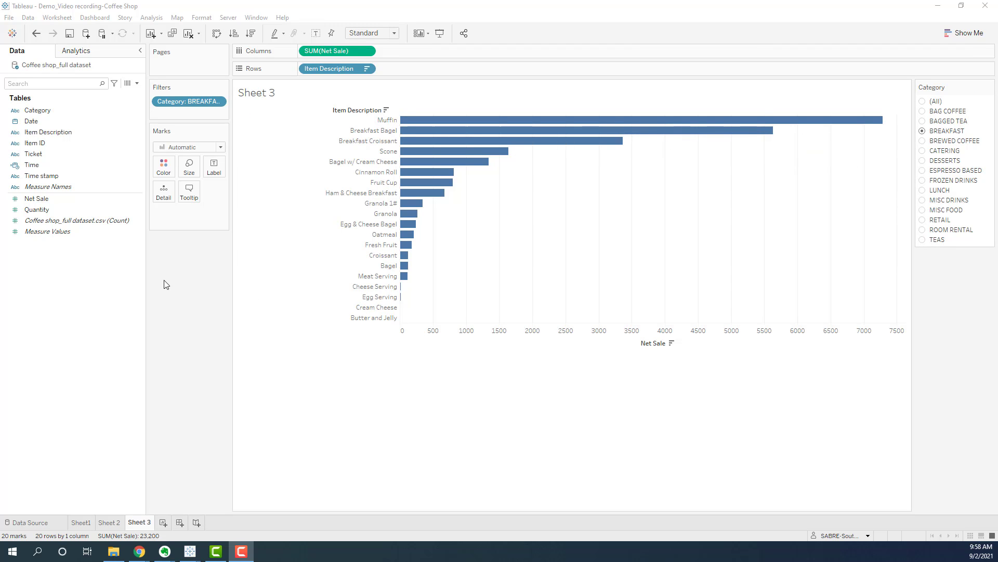
click(67, 120)
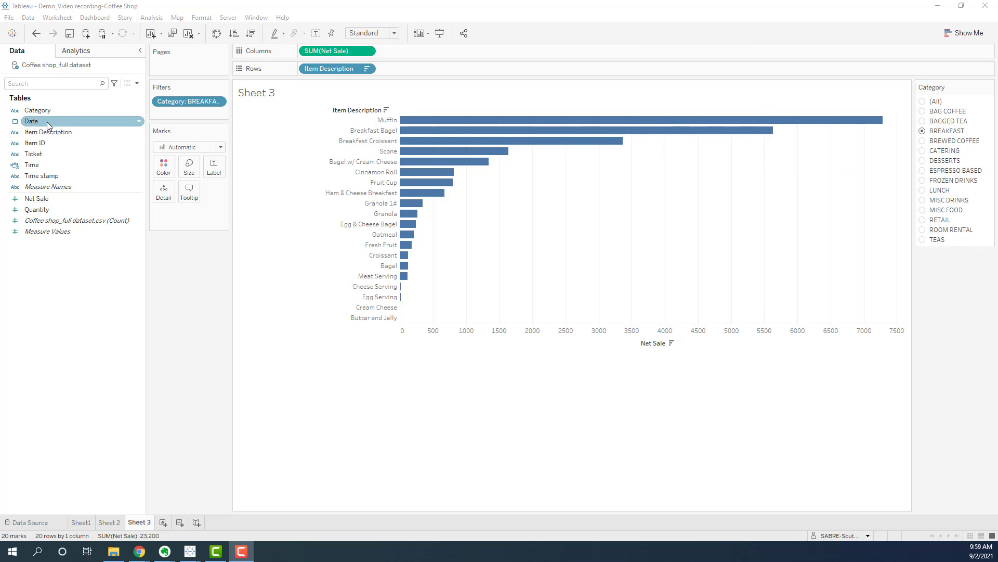
drag(47, 122, 189, 113)
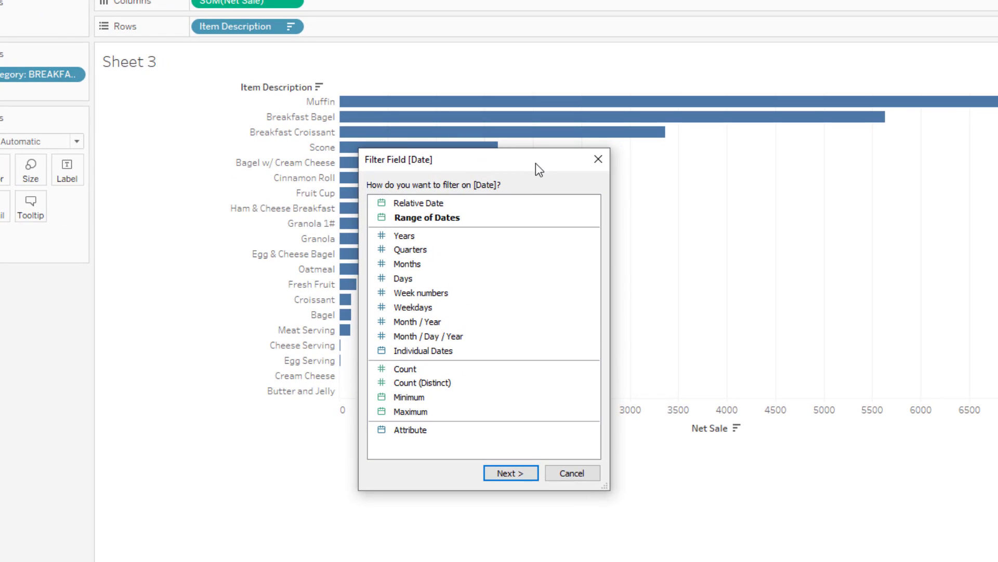
click(442, 219)
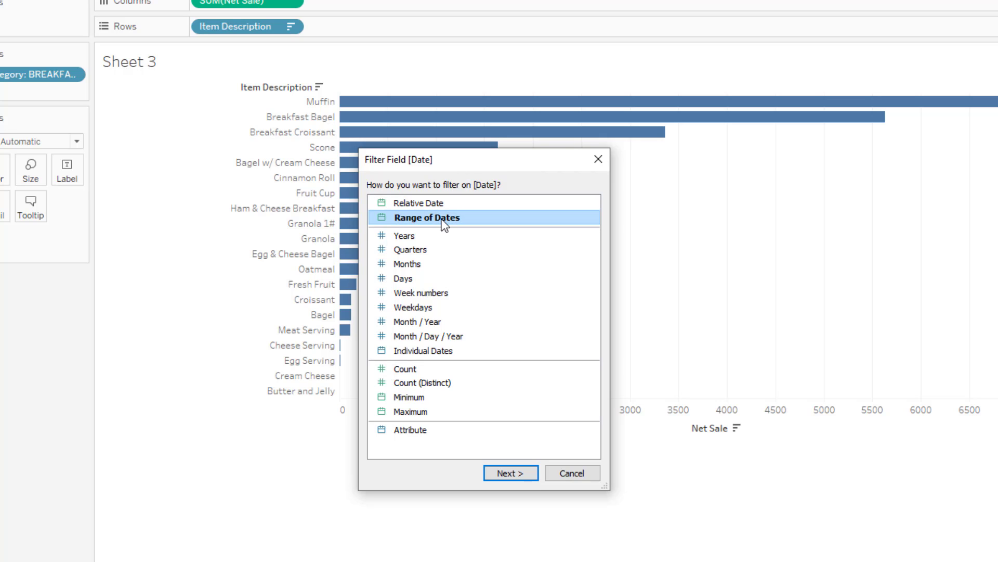
click(511, 476)
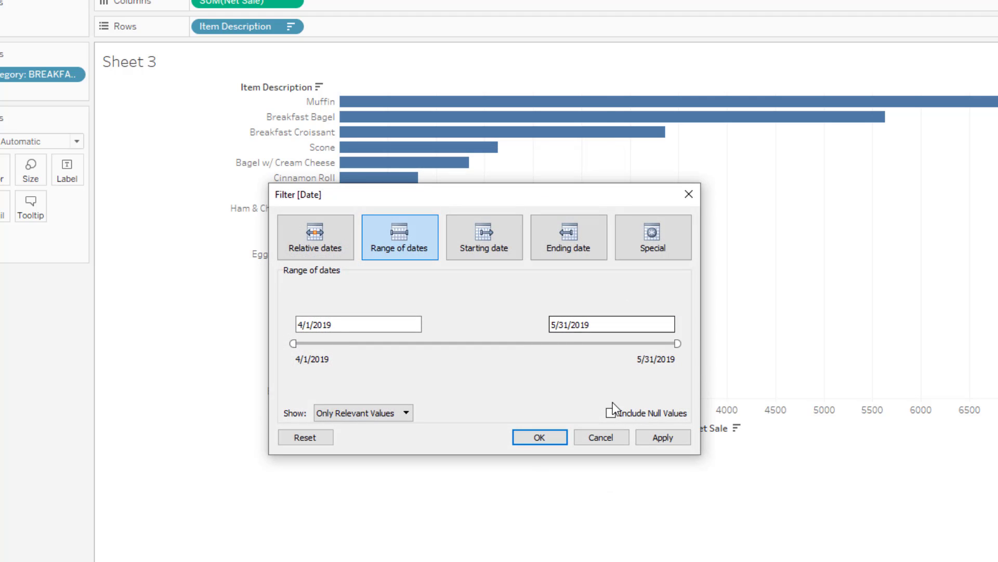
click(599, 437)
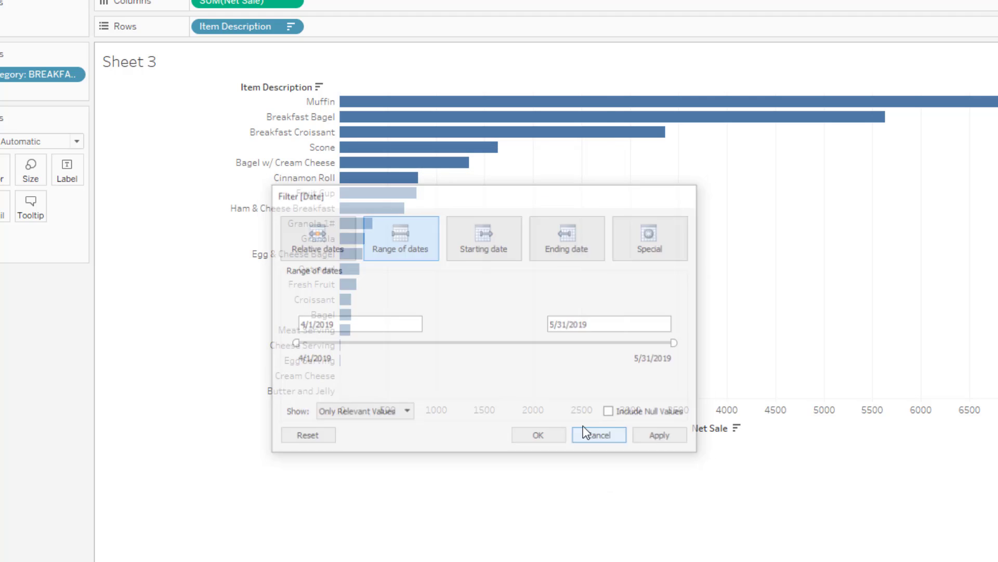
Filter the chart by the months of Date with only April selected, and show the interactive month filter control.
drag(0, 136, 31, 95)
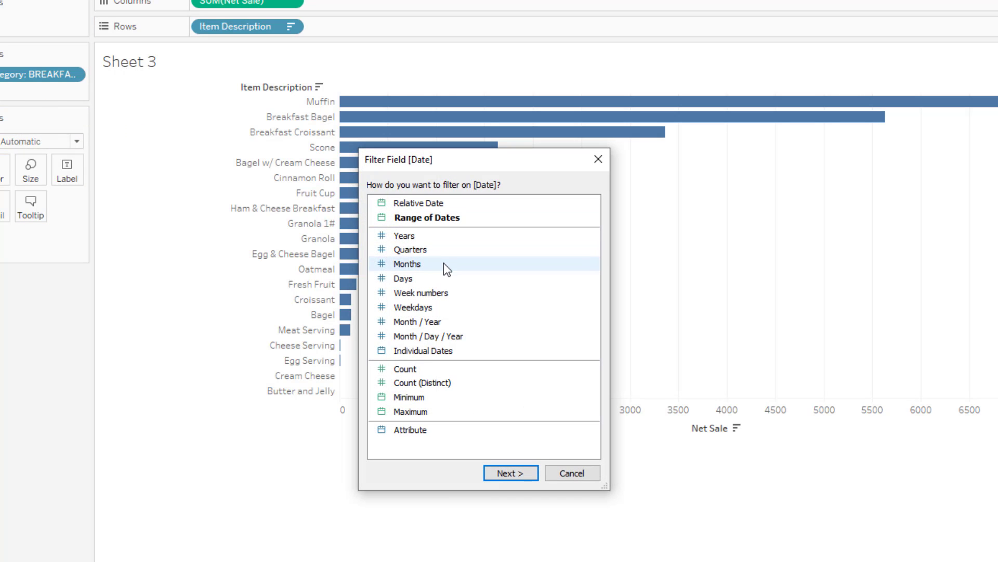
click(458, 264)
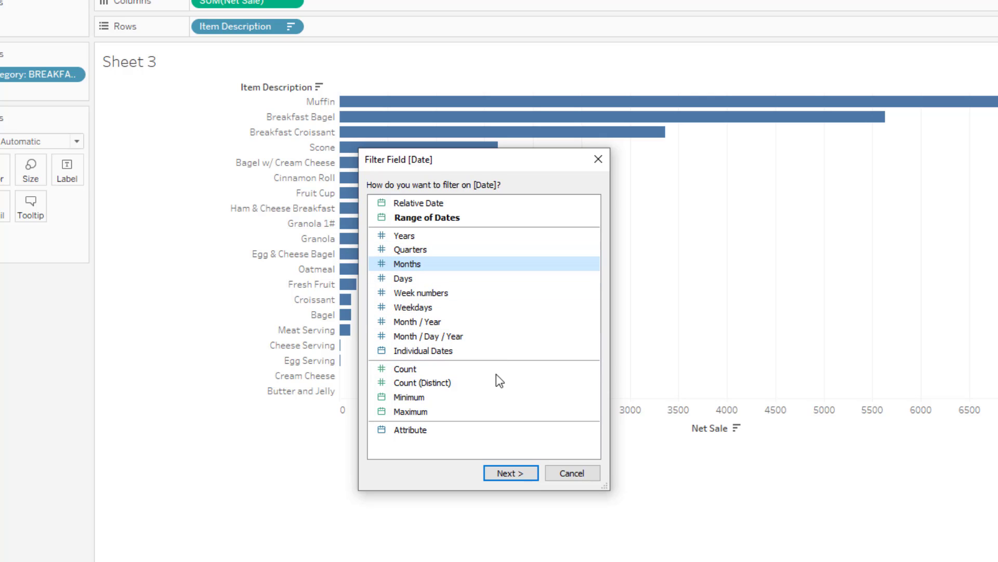
click(508, 472)
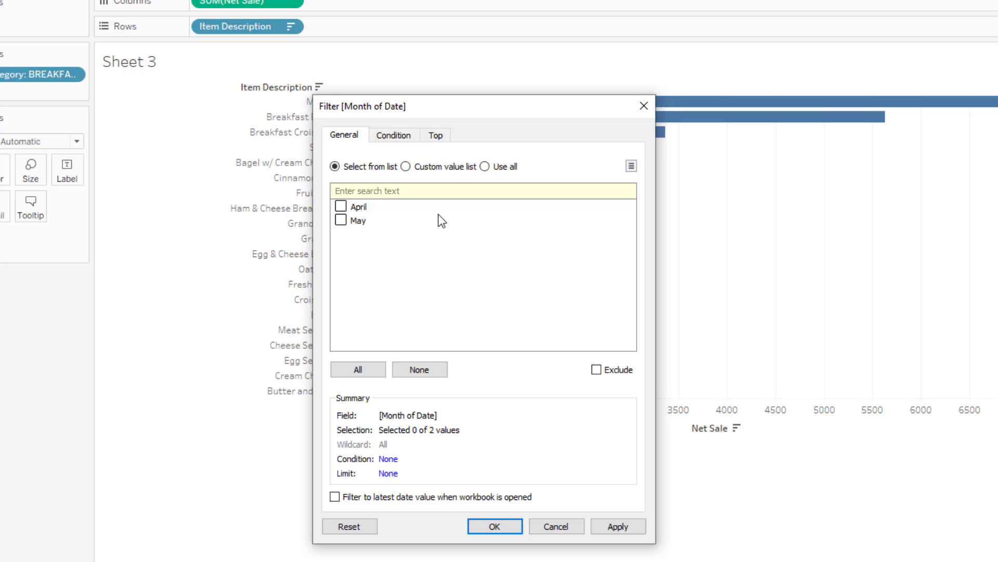
click(341, 207)
click(491, 527)
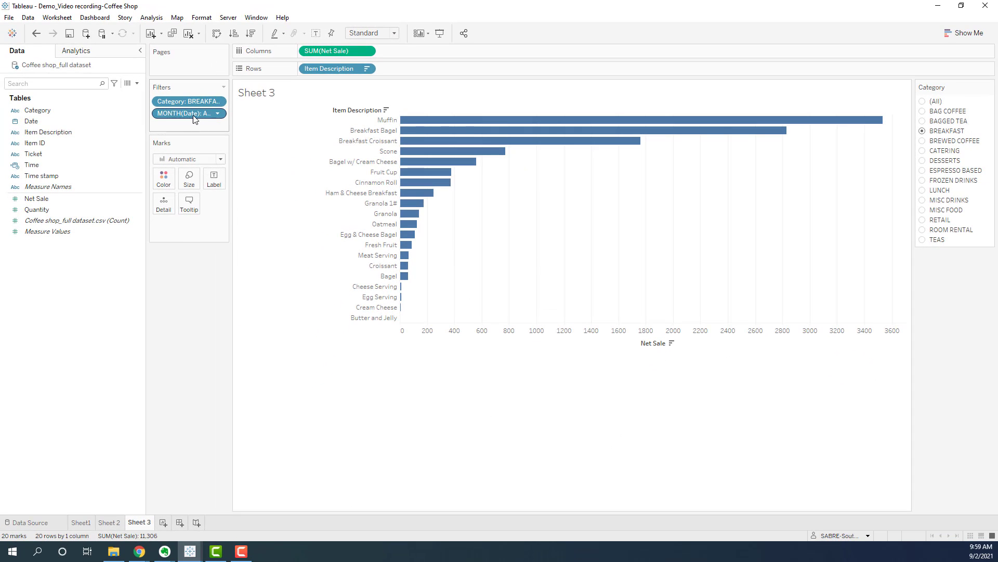
click(218, 113)
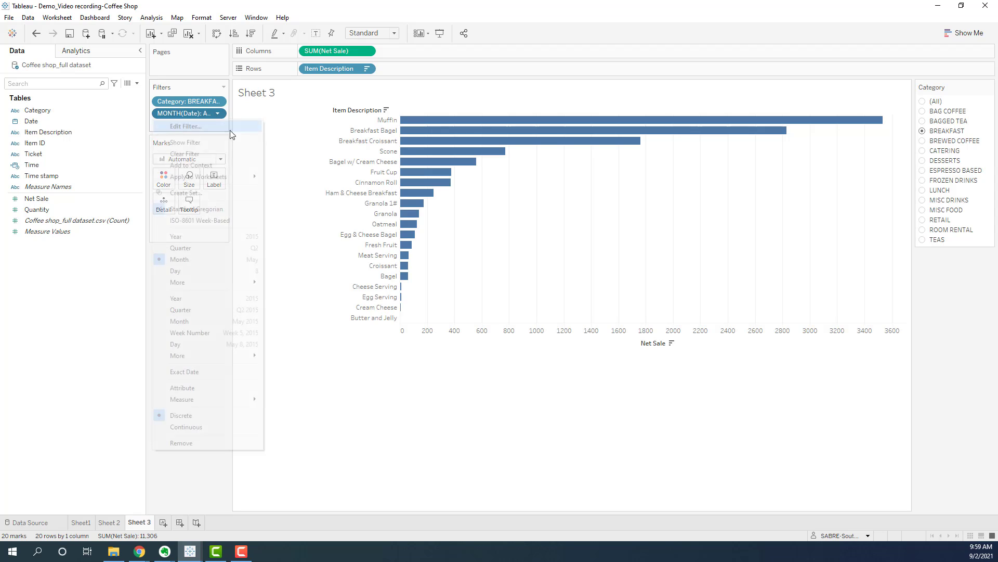
click(214, 144)
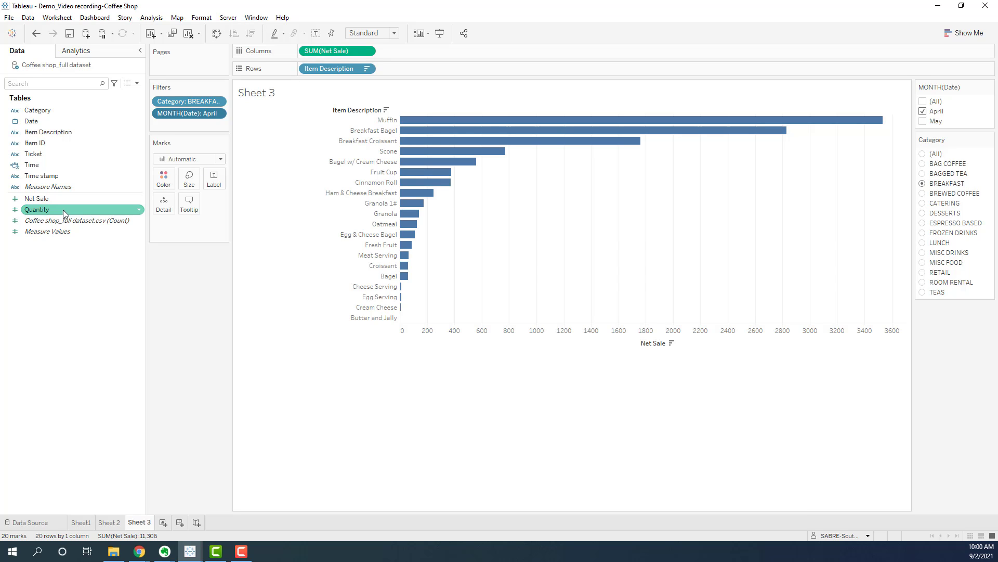
Replace Net Sale with Quantity as the chart's column measure and sort the items by Quantity in descending order.
drag(63, 210, 331, 50)
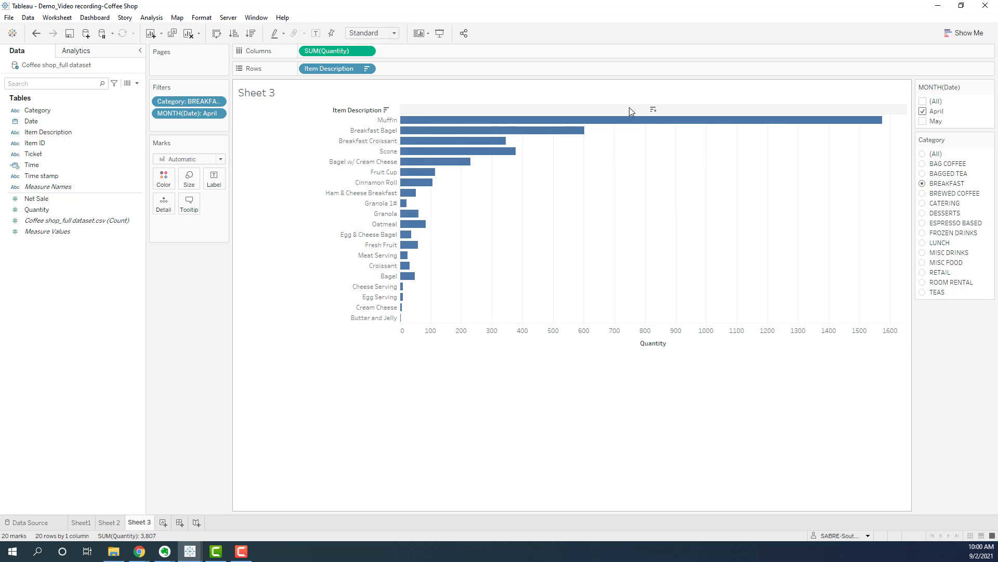
click(654, 110)
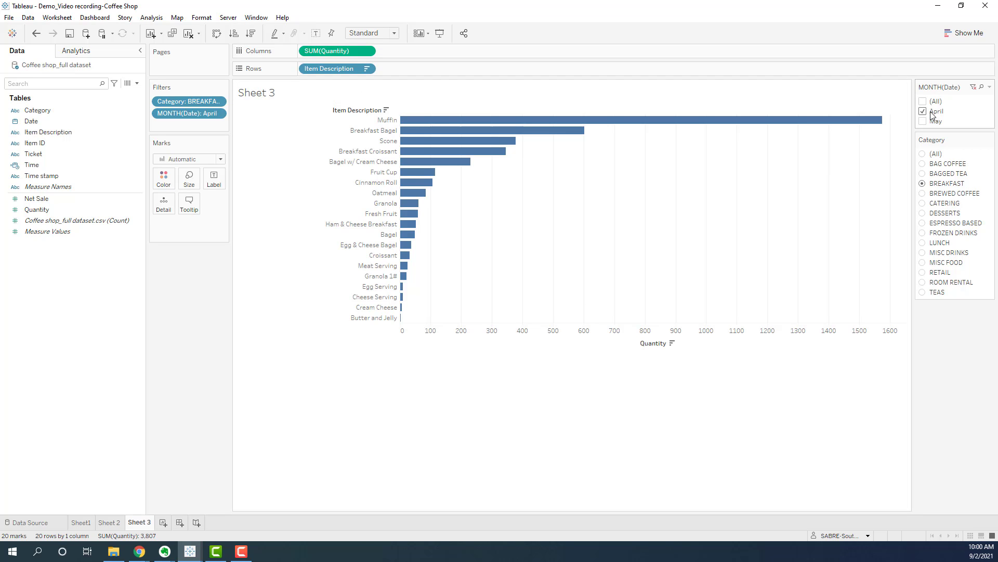
mouse_move(874, 126)
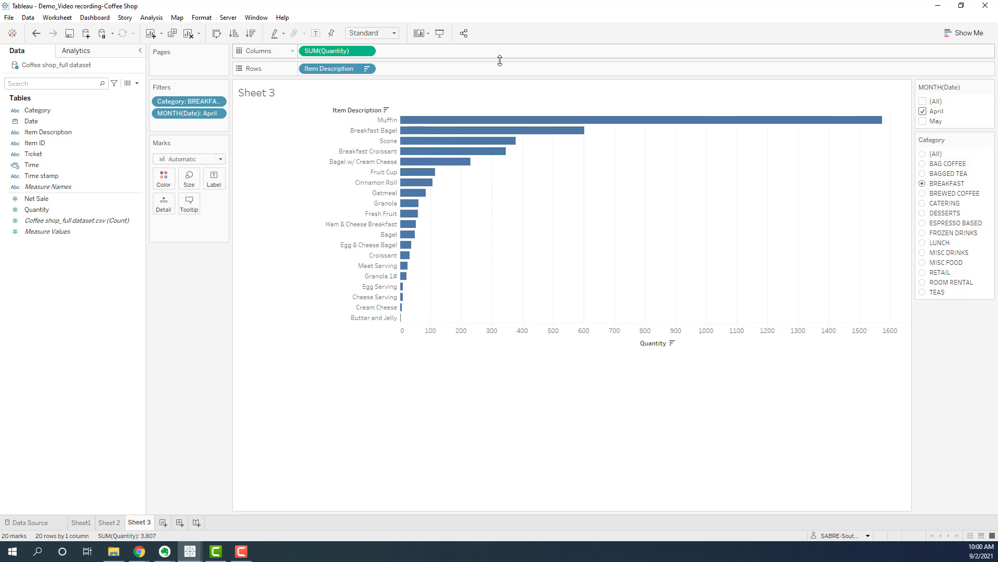
mouse_move(457, 137)
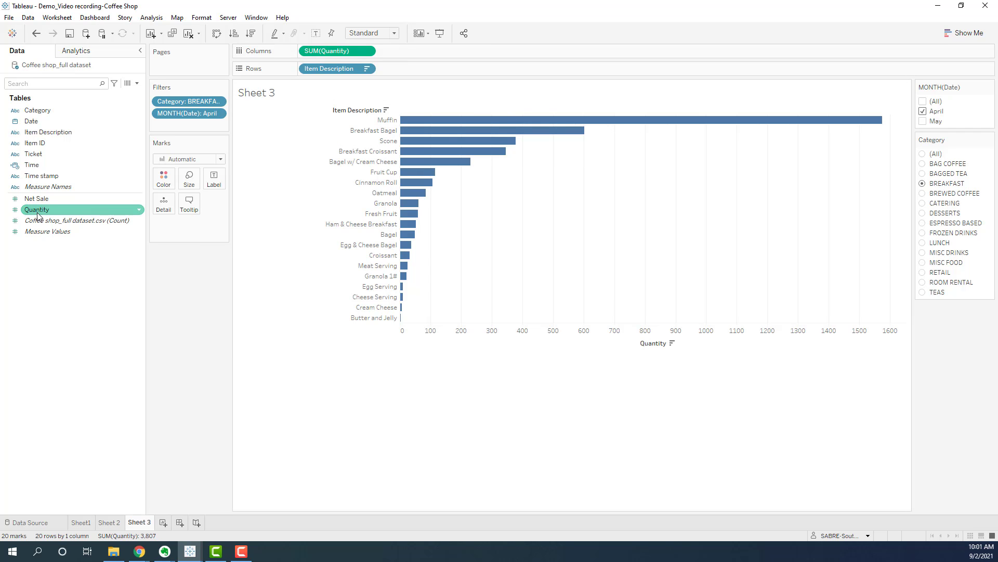
Filter the chart by the sum of Quantity, using a range of values with a minimum of 200.
drag(37, 209, 167, 129)
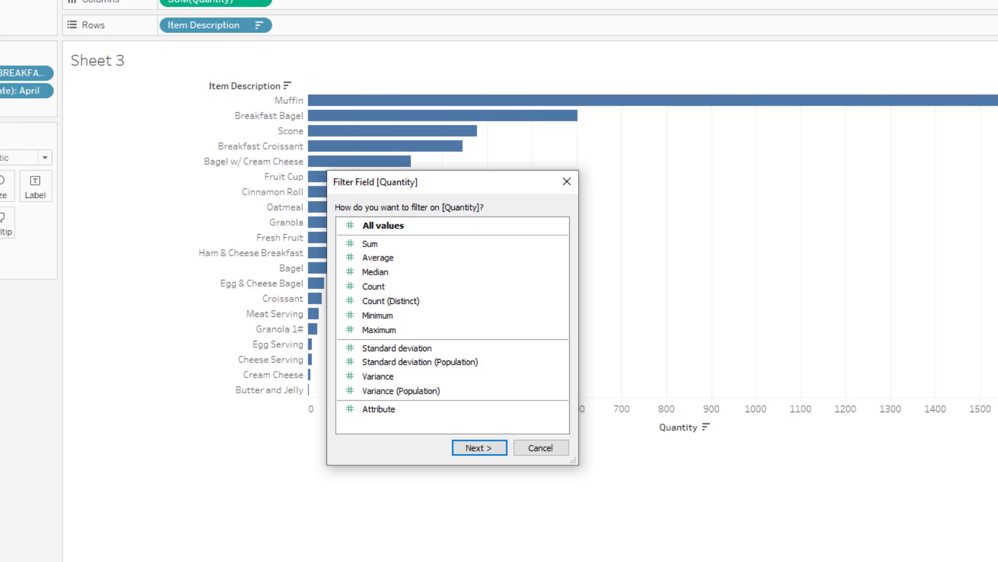
click(397, 244)
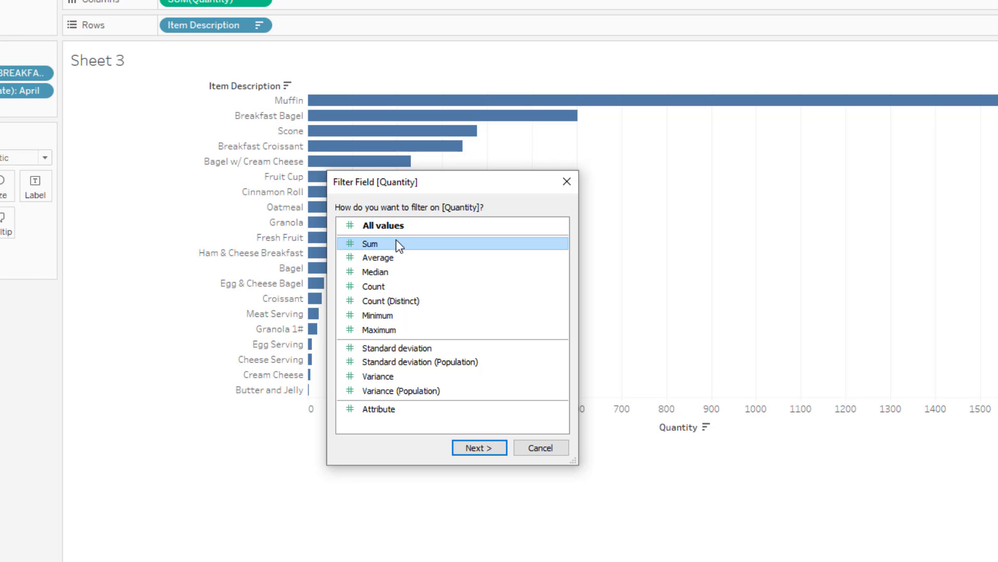
click(467, 449)
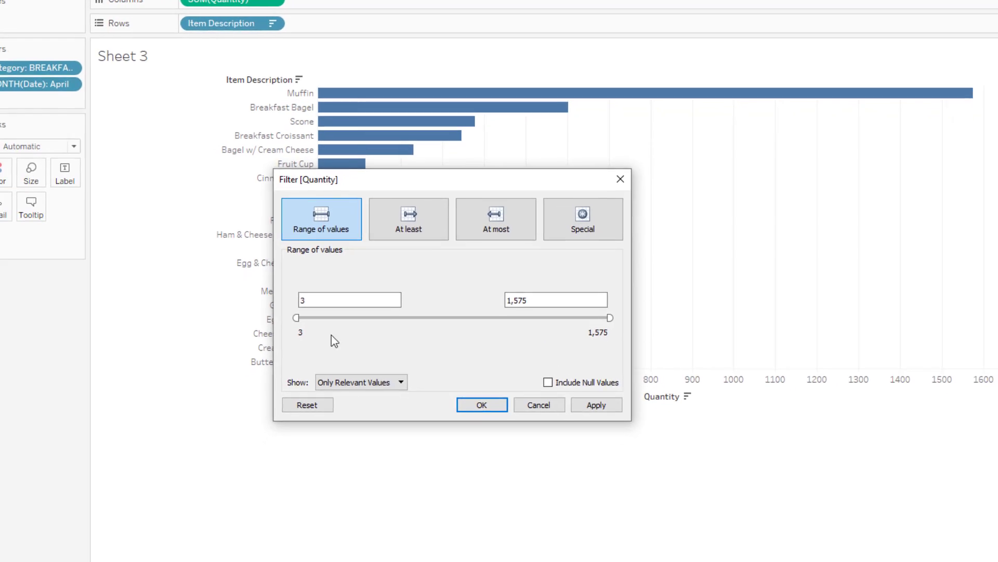
drag(475, 176, 478, 383)
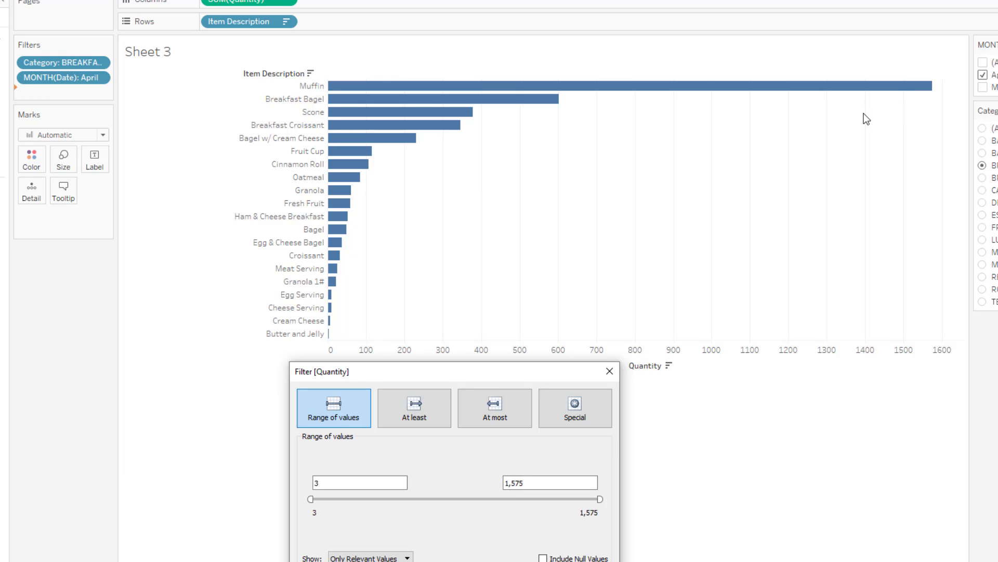
double_click(343, 483)
text(200)
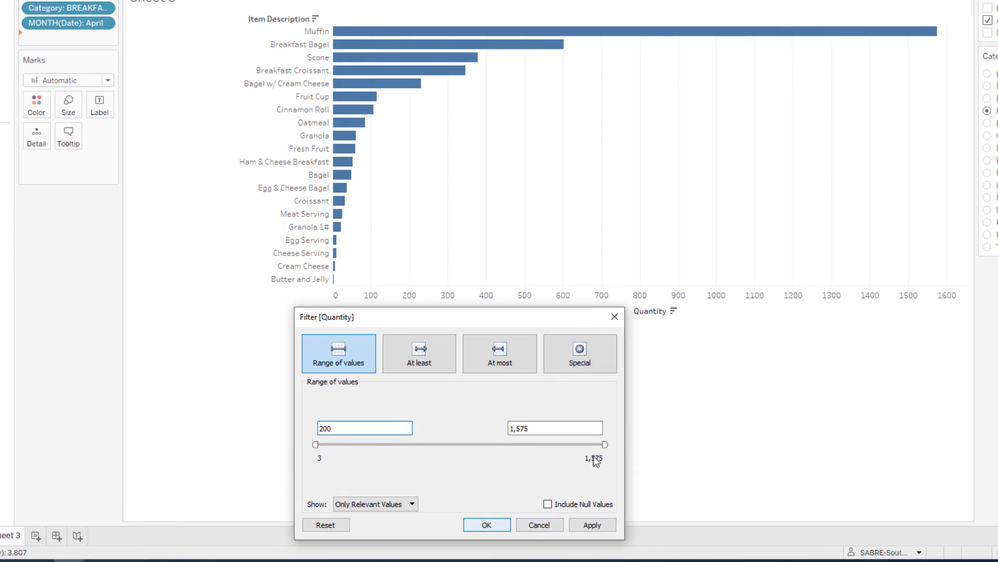
click(601, 525)
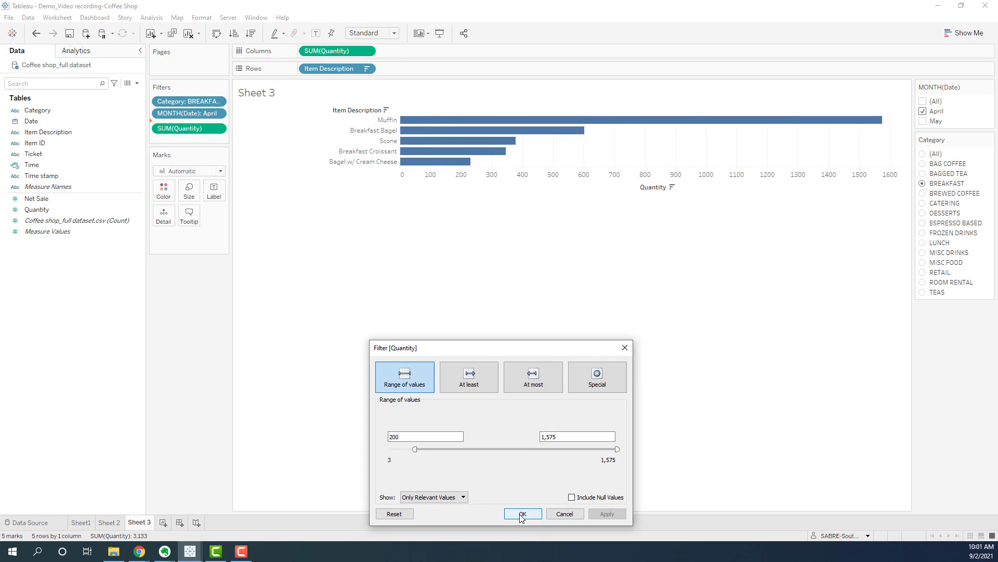
click(521, 514)
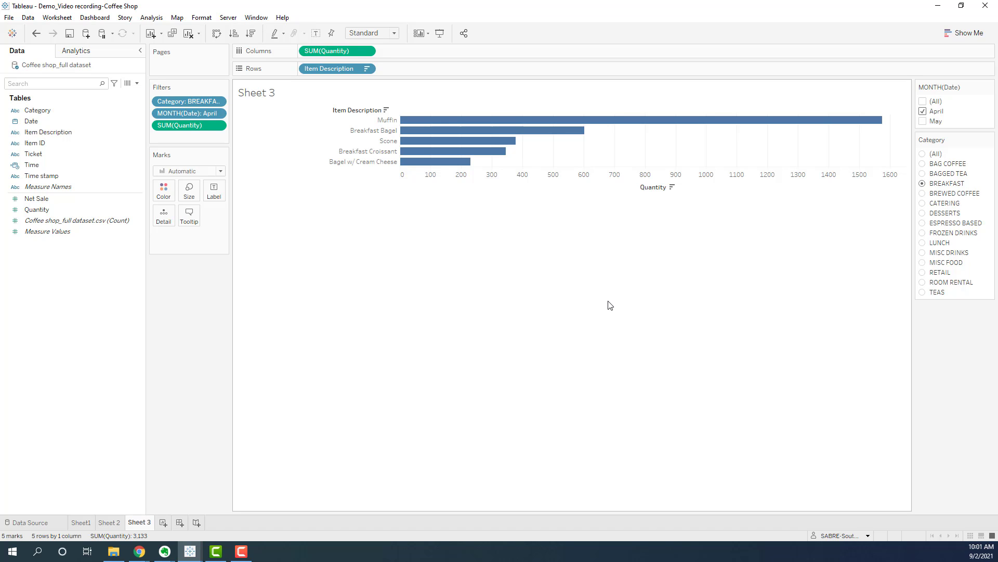
Raise the minimum to 452 with the interactive SUM(Quantity) filter control, and remove that filter from the sheet.
click(218, 128)
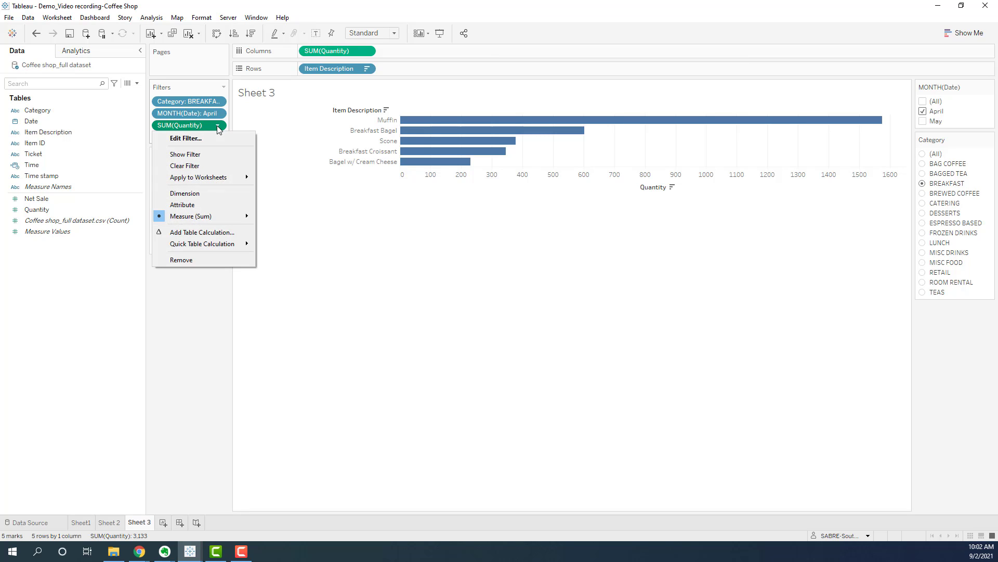
click(224, 158)
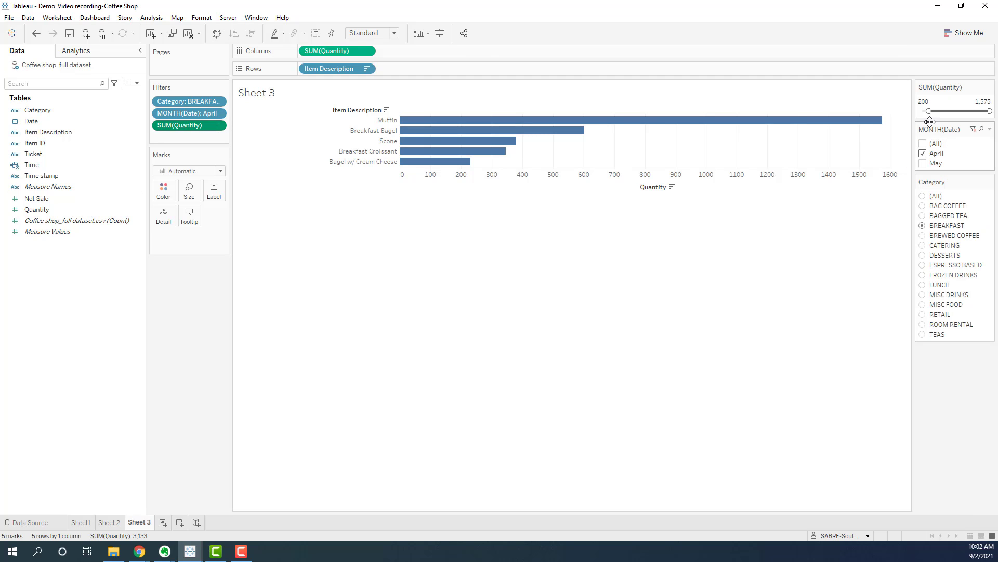
drag(930, 111, 943, 111)
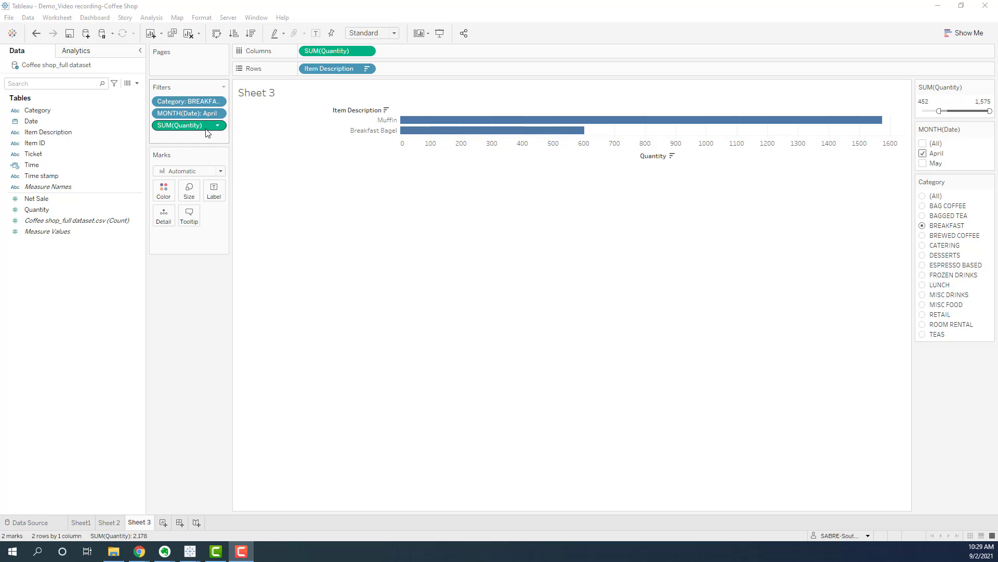
drag(206, 125, 137, 166)
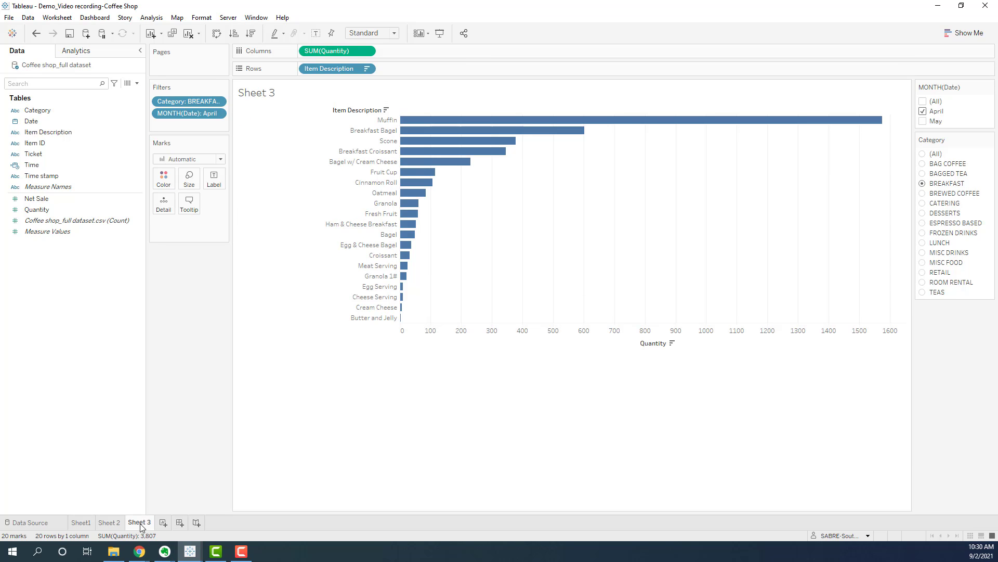
Rename the Sheet 3 worksheet as "Best Sellers".
mouse_move(140, 526)
double_click(146, 524)
text(Best Sellers)
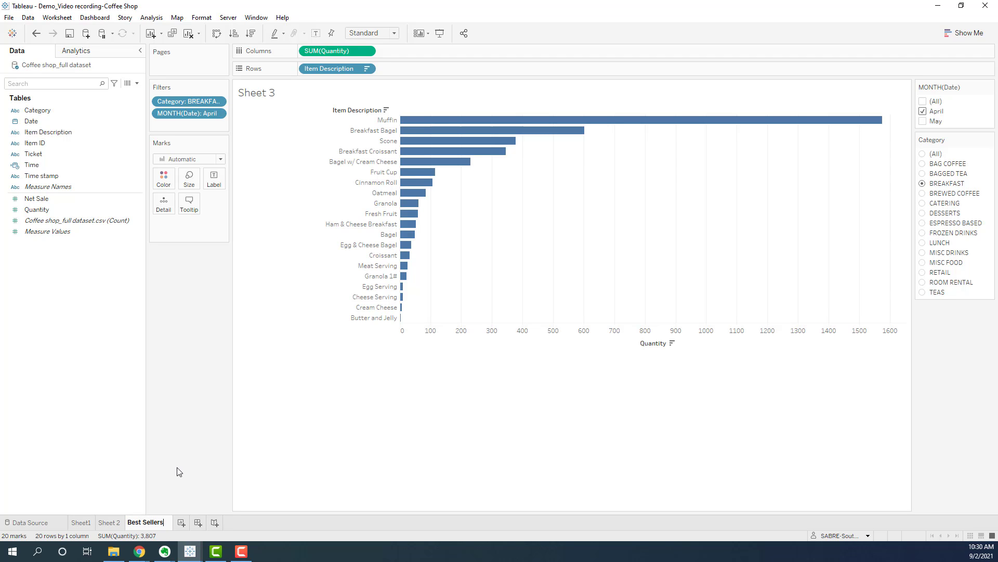
key(Return)
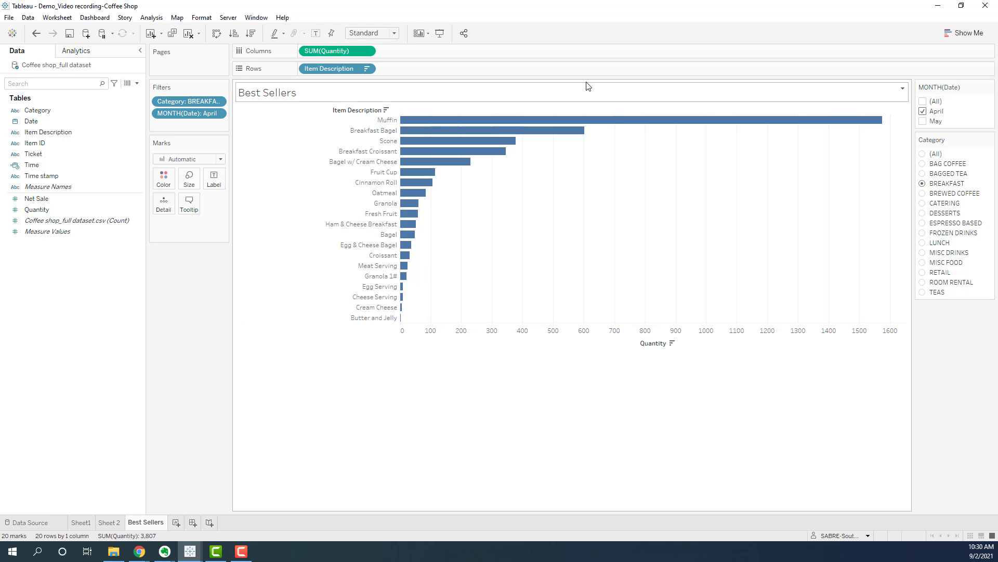
Replace the sheet name placeholder in the chart title with the text "Coffee Shop Best Selling Items".
double_click(840, 4)
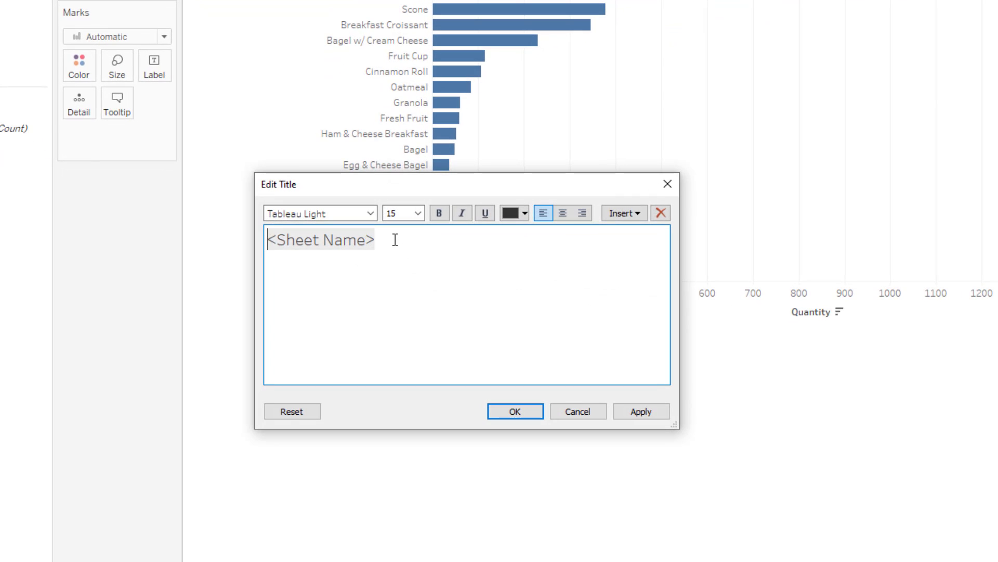
drag(395, 239, 235, 245)
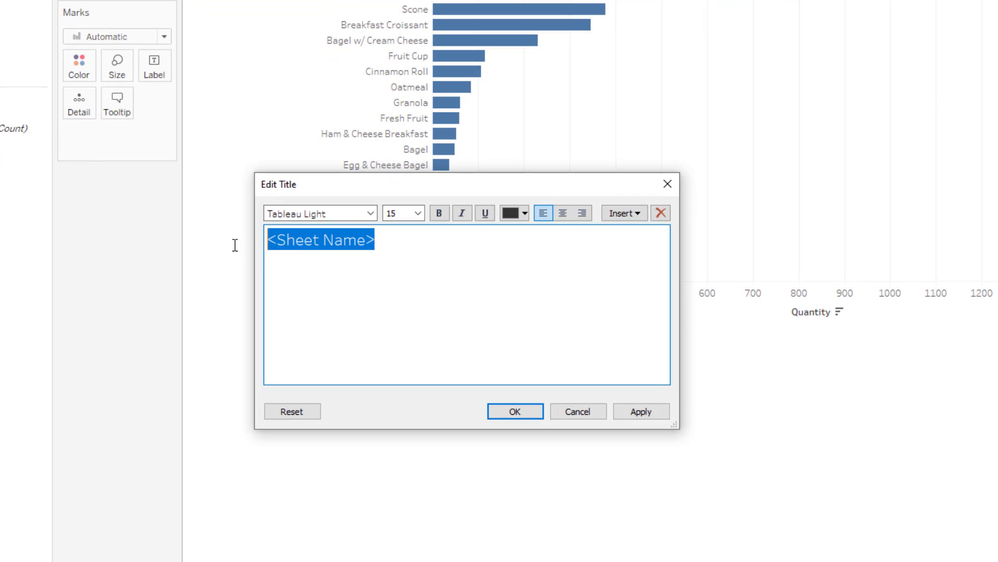
text(B)
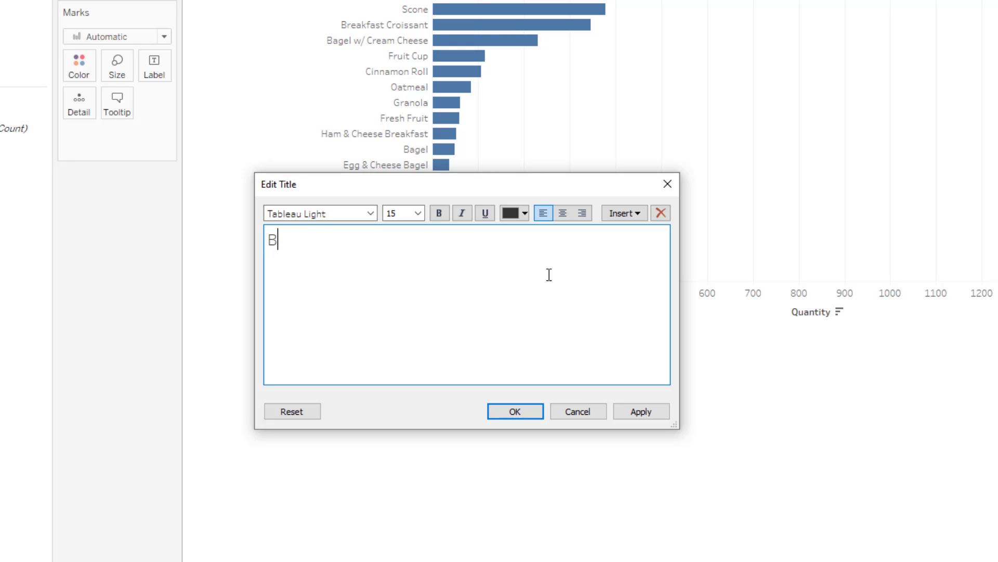
text(est Sellign Items)
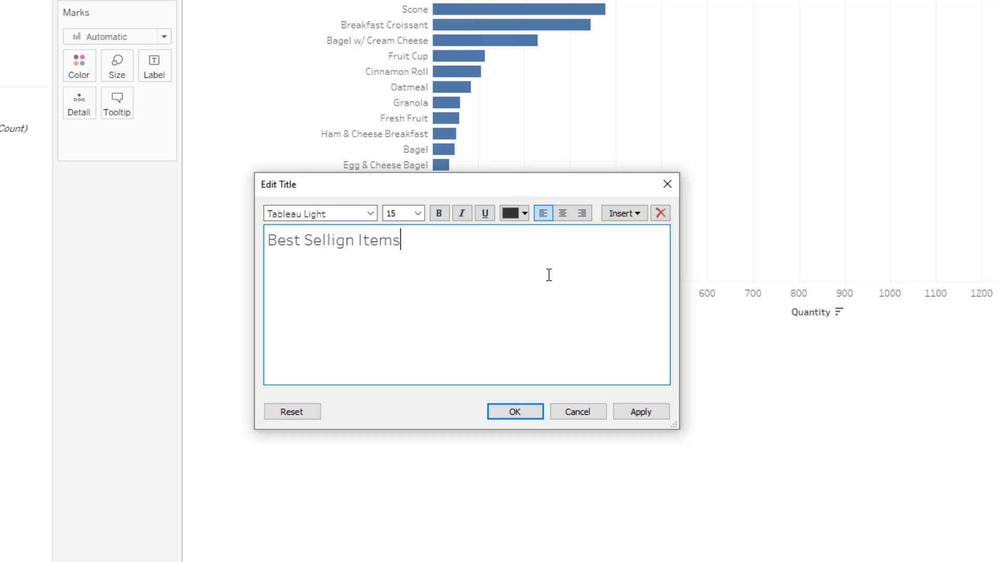
key(BackSpace)
key(BackSpace)
key(BackSpace)
key(BackSpace)
key(BackSpace)
key(BackSpace)
key(BackSpace)
key(BackSpace)
text(Selling )
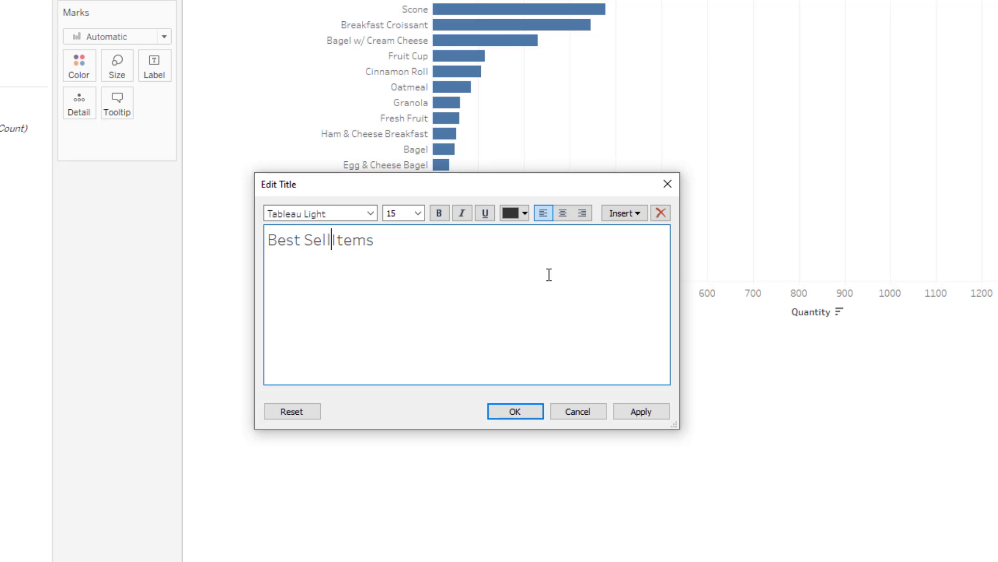
text(Coffee Sho)
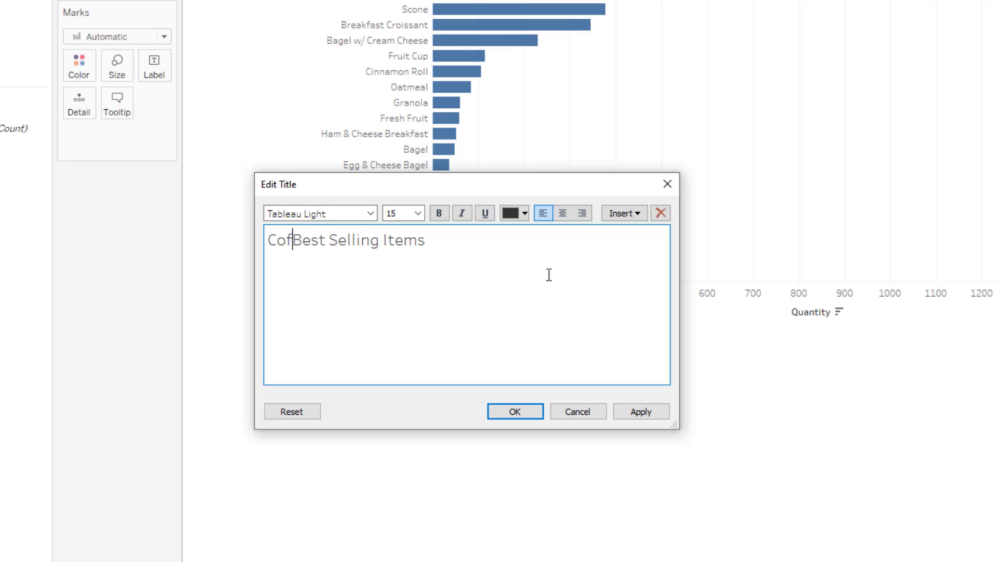
text(p )
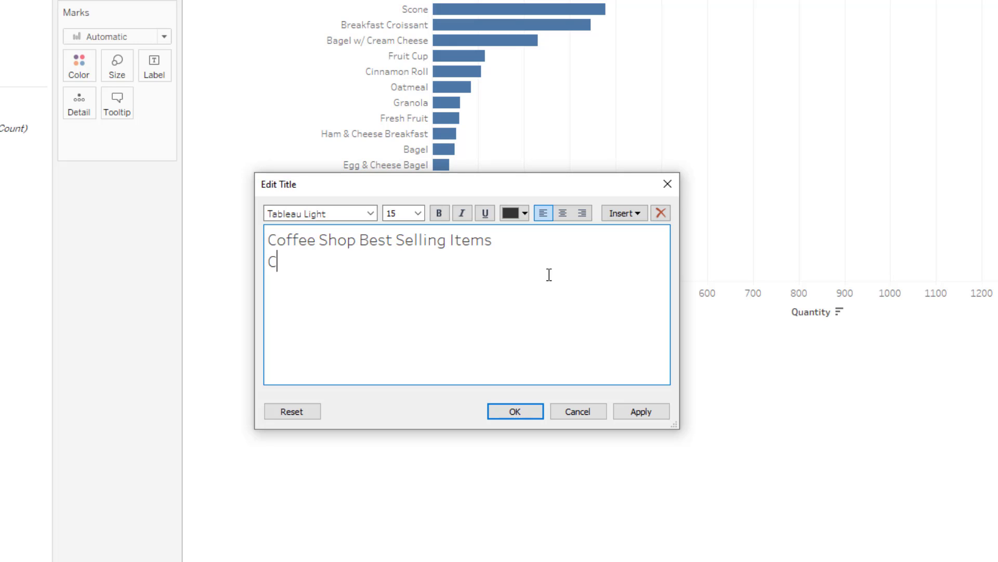
Add a second title line reading "Category:" followed by the dynamic Category field, and make the field bold.
text(ategory:)
click(629, 217)
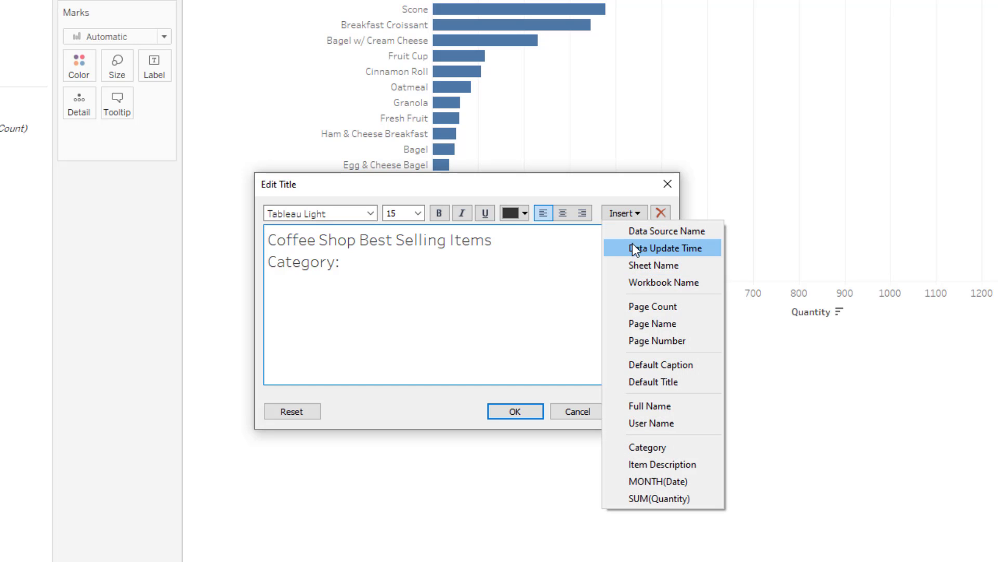
click(629, 217)
click(629, 216)
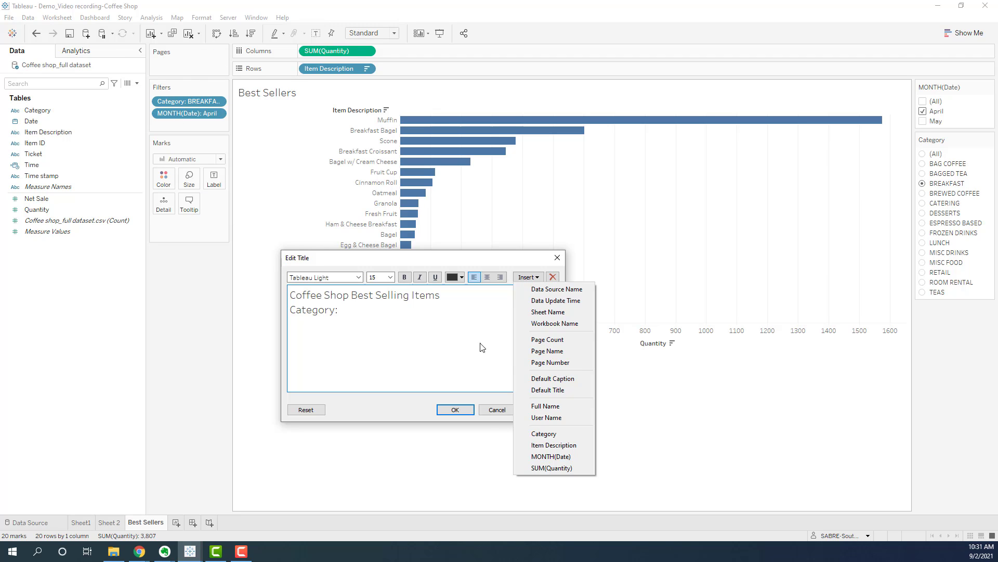
click(544, 434)
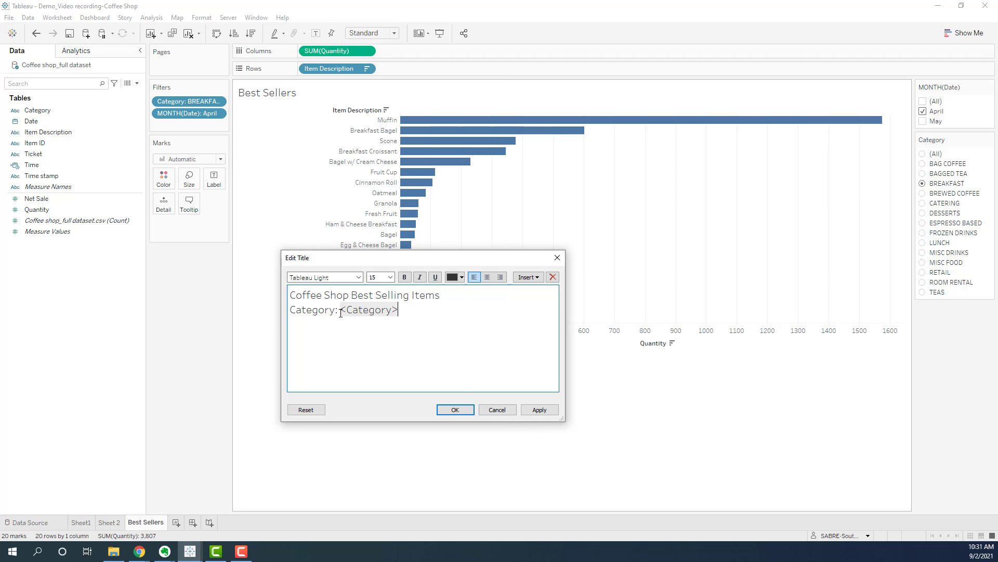
drag(341, 313, 398, 312)
click(404, 277)
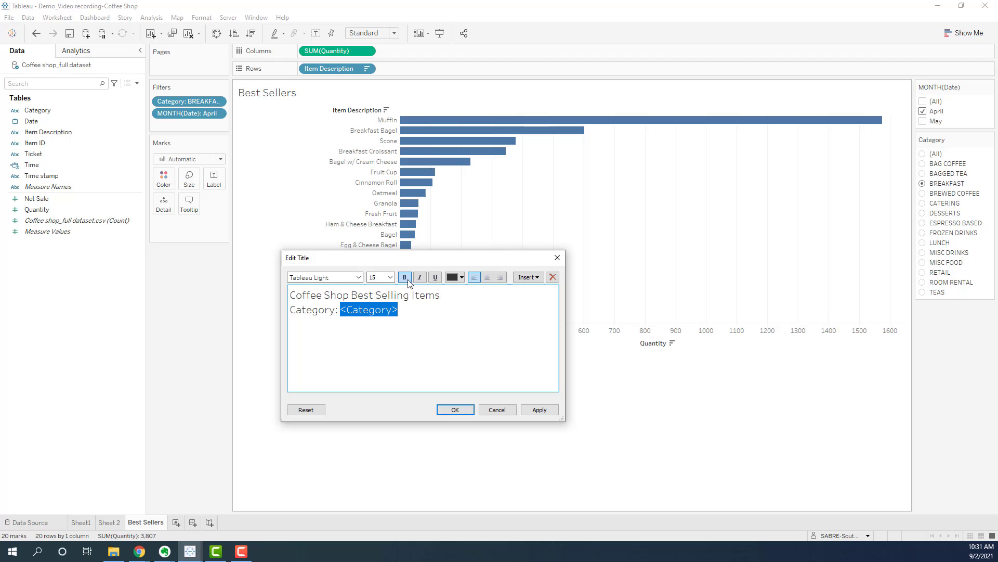
click(448, 334)
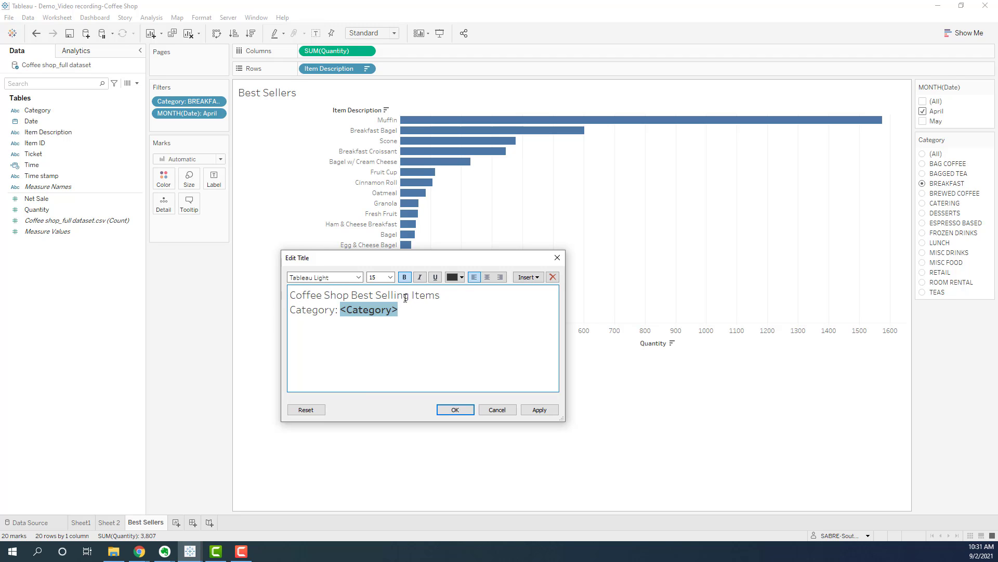
click(359, 277)
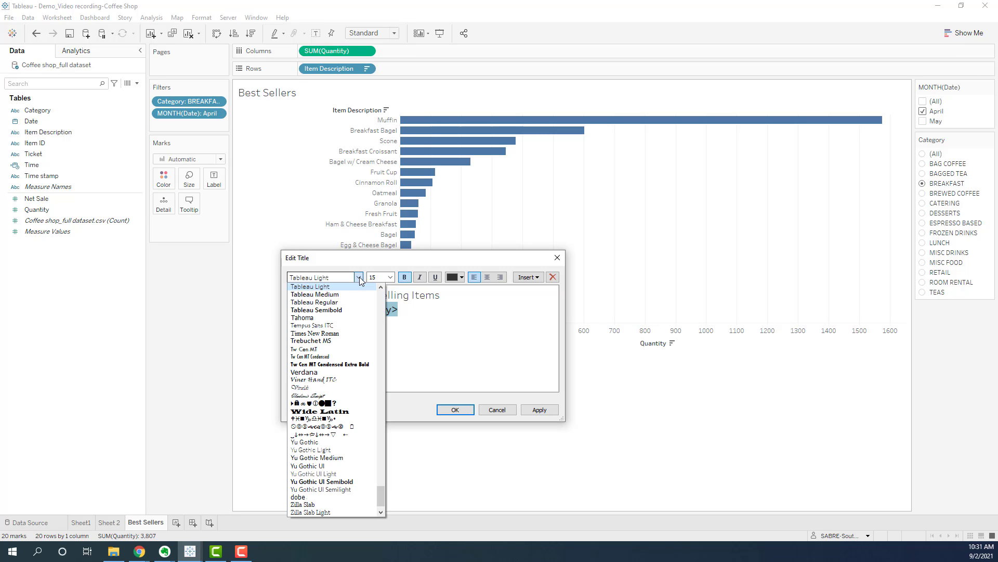
click(361, 279)
click(390, 278)
click(391, 279)
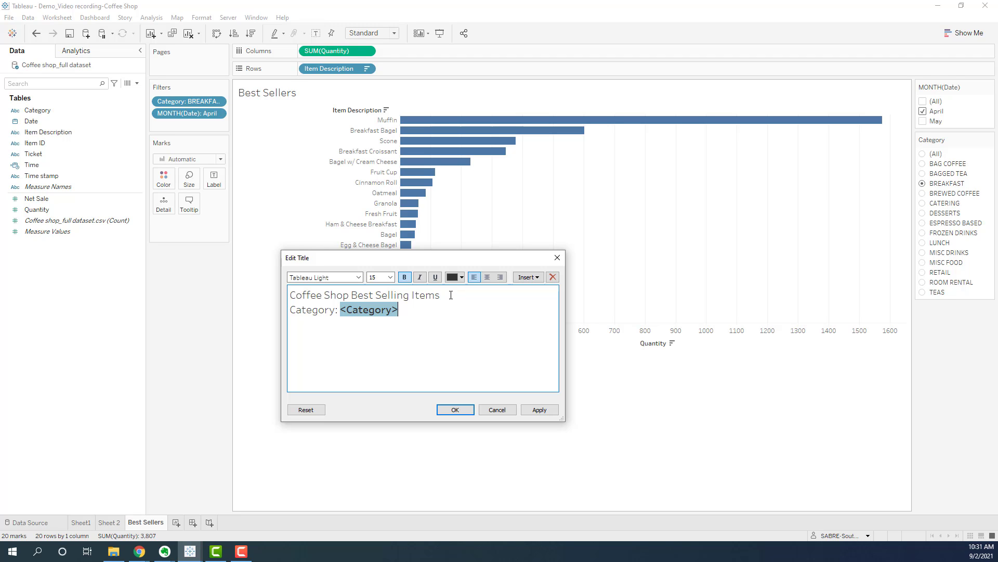
Apply the edited title to the chart and switch the Category filter to DESSERTS.
click(539, 410)
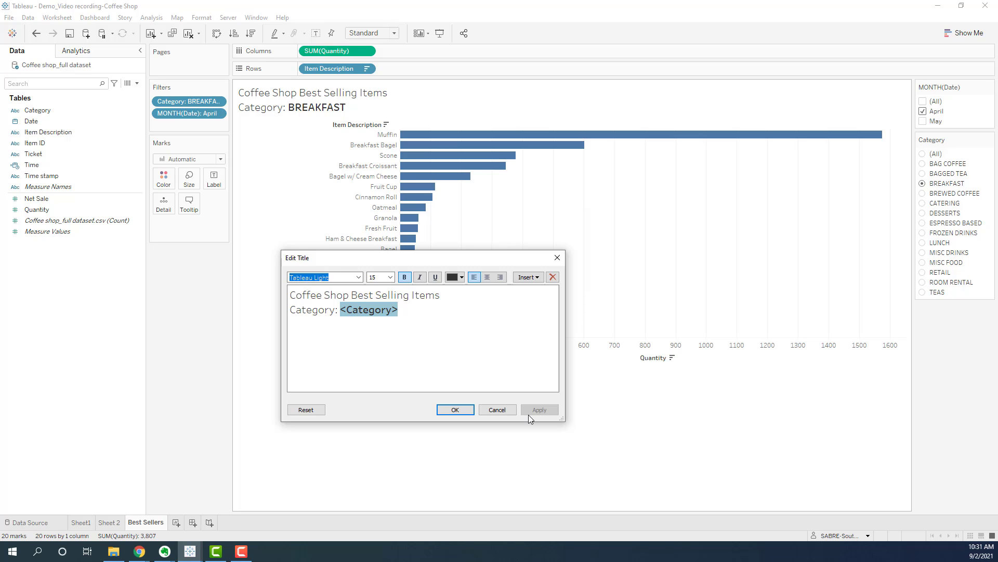
click(455, 411)
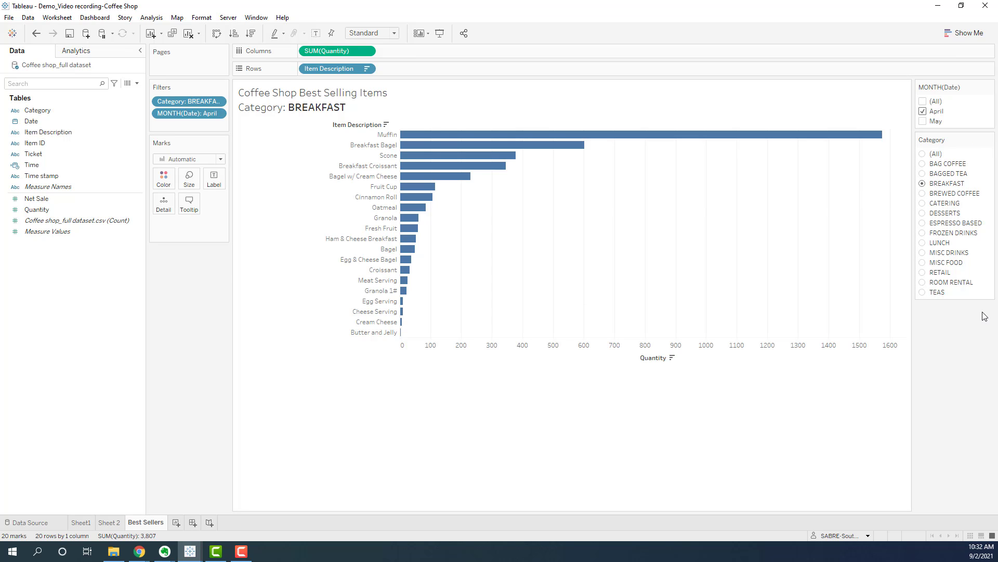
click(922, 213)
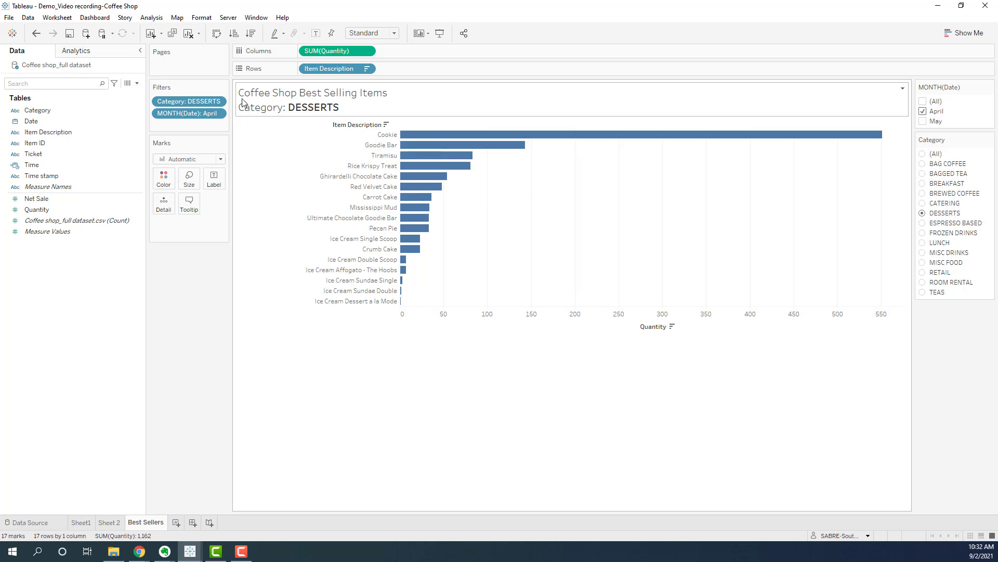